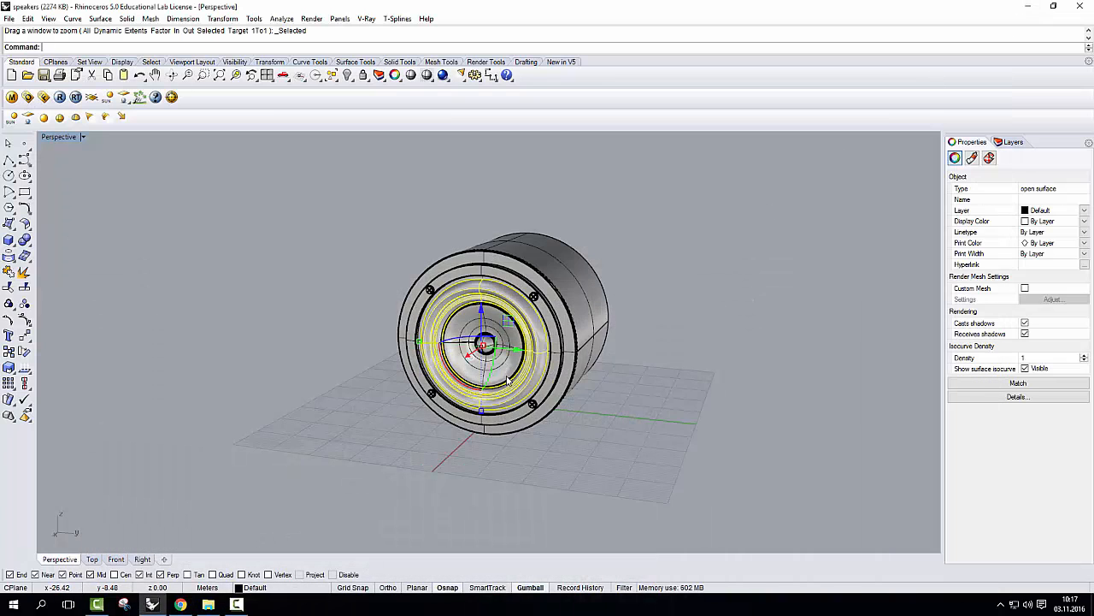
In the Front view, start a degree-3 control point curve with a straight floor section running beneath the speaker.
right_click_drag(507, 380, 359, 333)
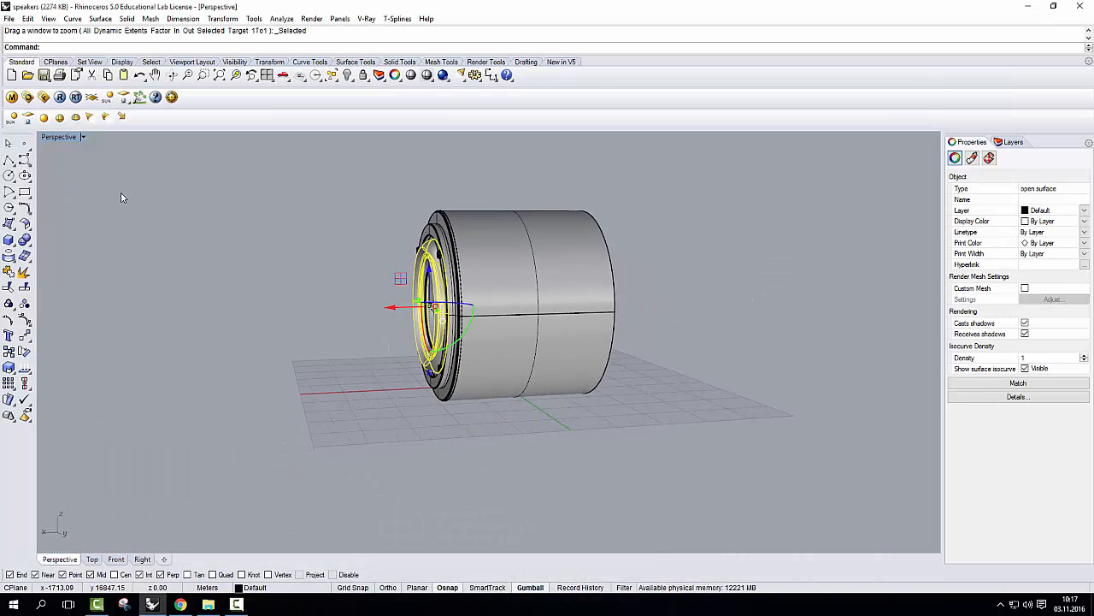
double_click(60, 137)
double_click(51, 349)
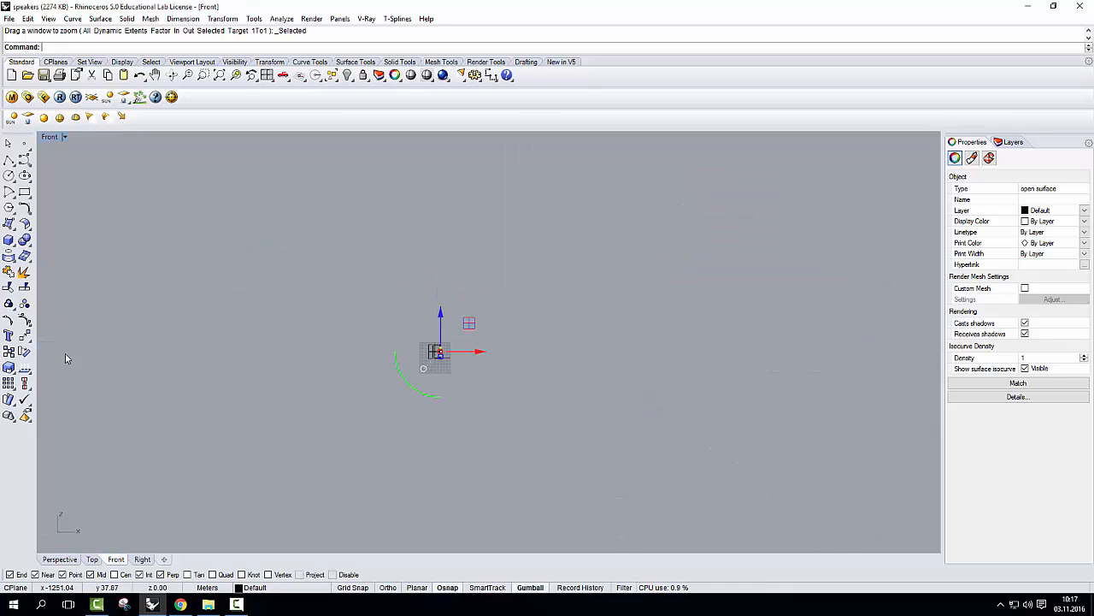
scroll(471, 344, "up", 5)
right_click_drag(393, 363, 475, 363)
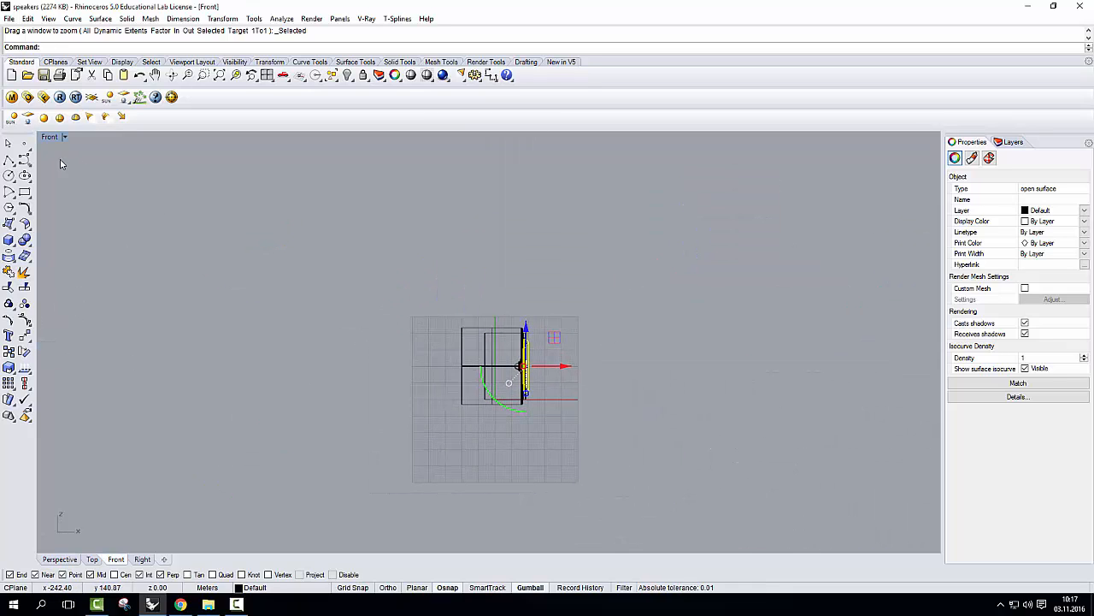
left_click(24, 159)
scroll(405, 274, "down", 3)
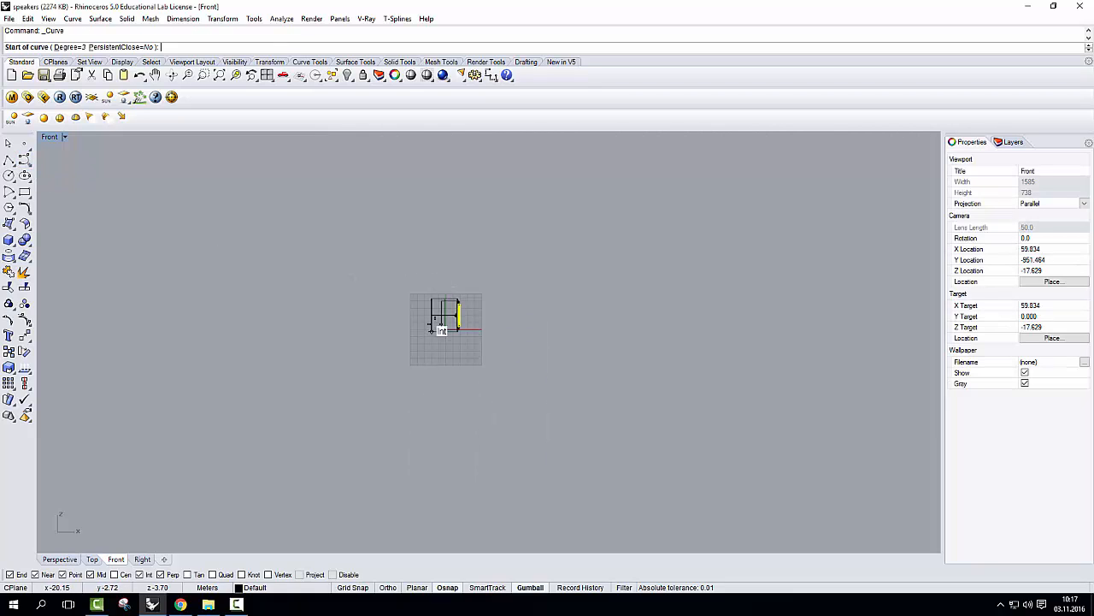
right_click_drag(412, 283, 444, 314)
scroll(460, 359, "up", 8)
scroll(576, 393, "down", 4)
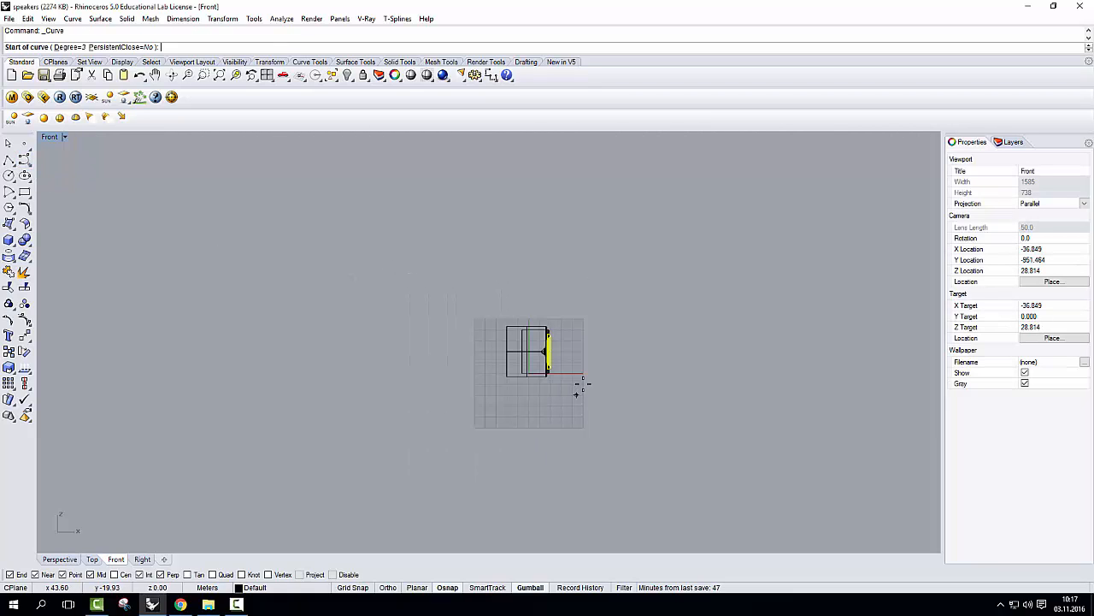
left_click(697, 423)
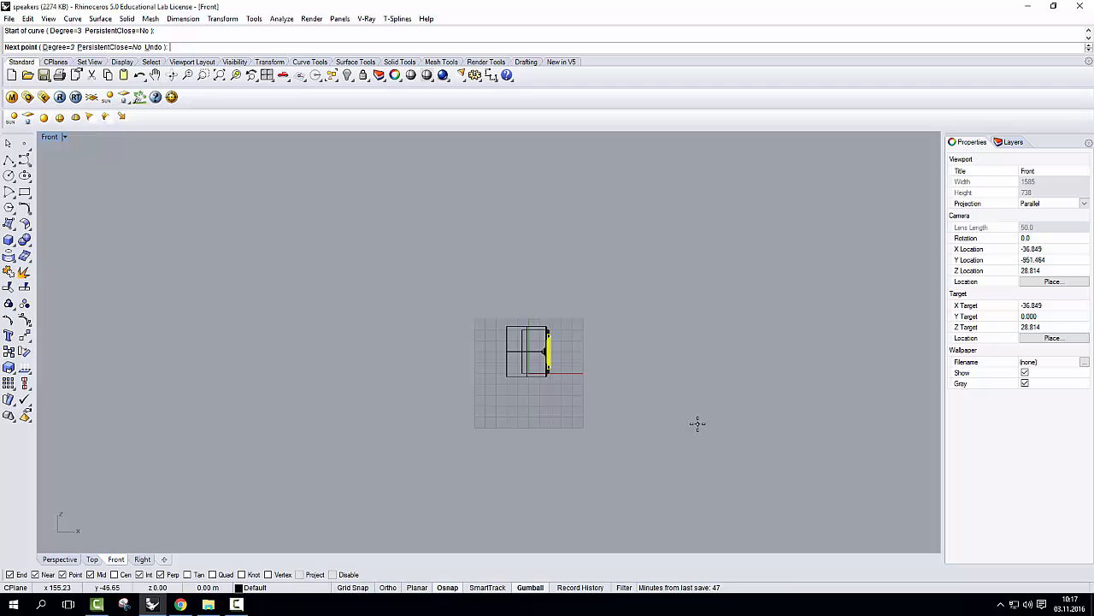
left_click(604, 425)
left_click(450, 423)
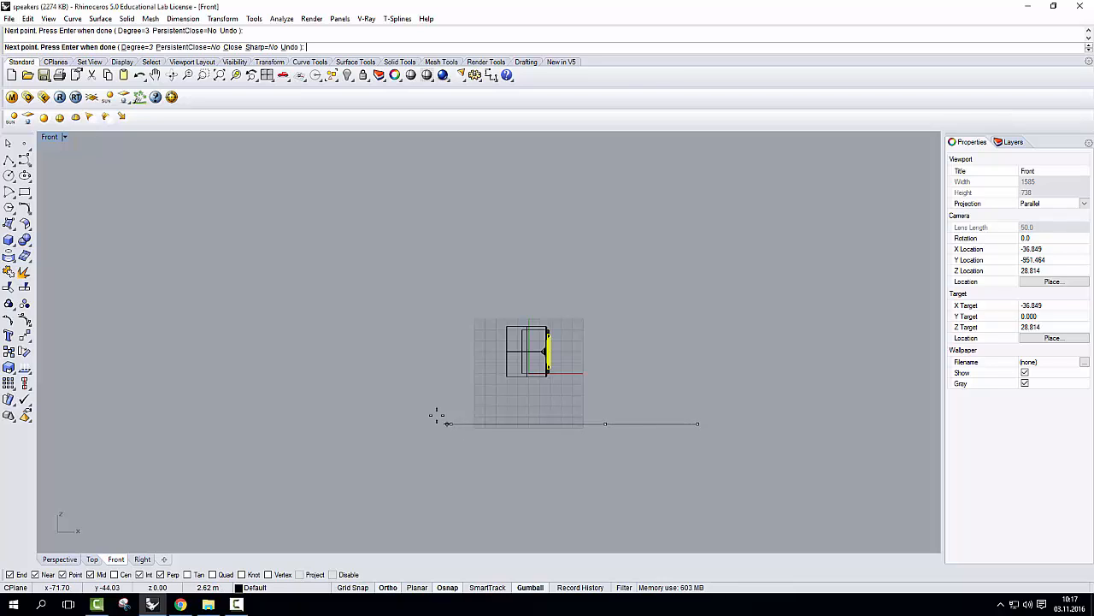
Continue the curve up behind the speaker, round it over the top, and finish it curving down above the front.
left_click(384, 407)
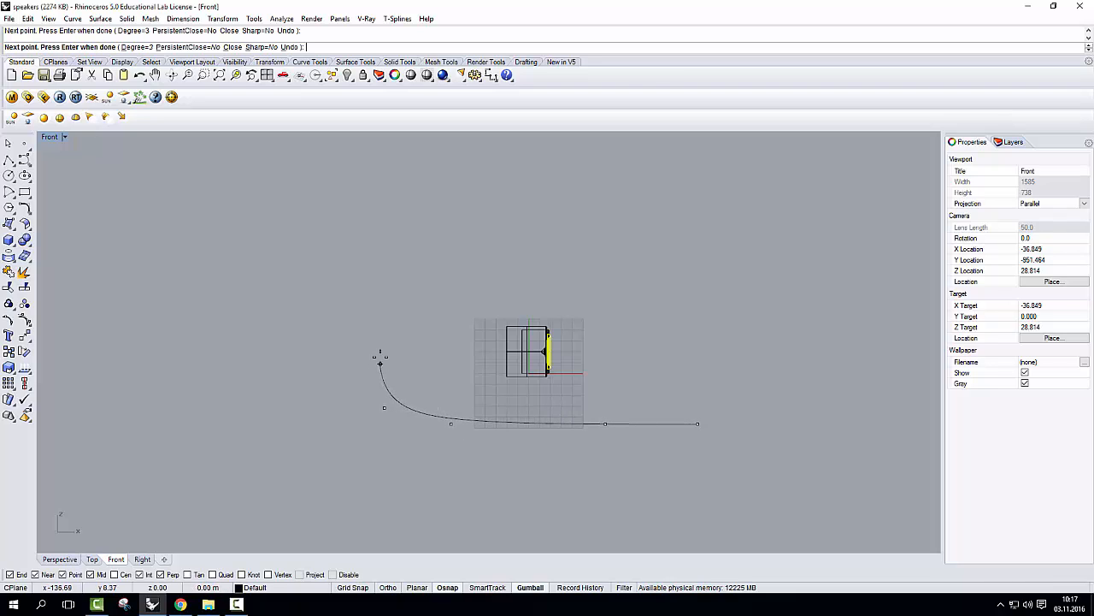
left_click(380, 363)
scroll(368, 272, "down", 3)
scroll(379, 259, "up", 2)
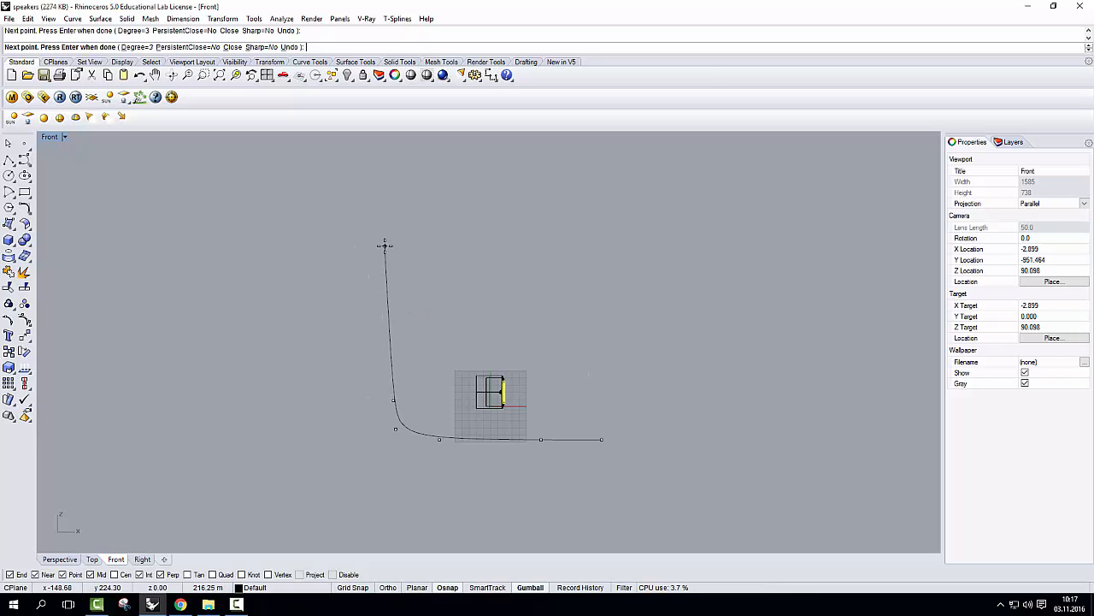
left_click(384, 246)
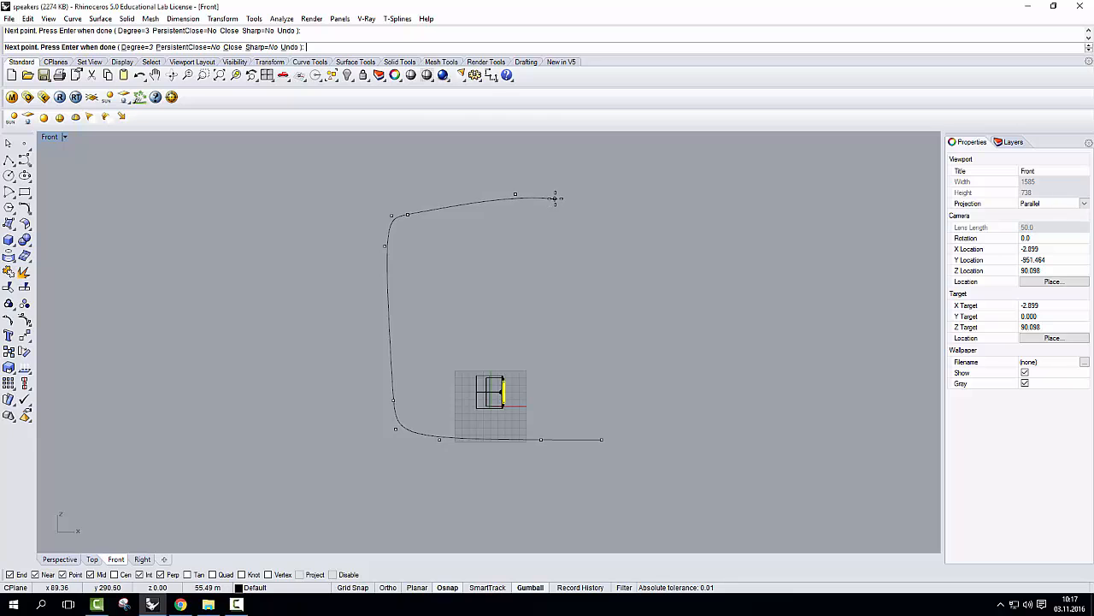
left_click(614, 234)
right_click(612, 234)
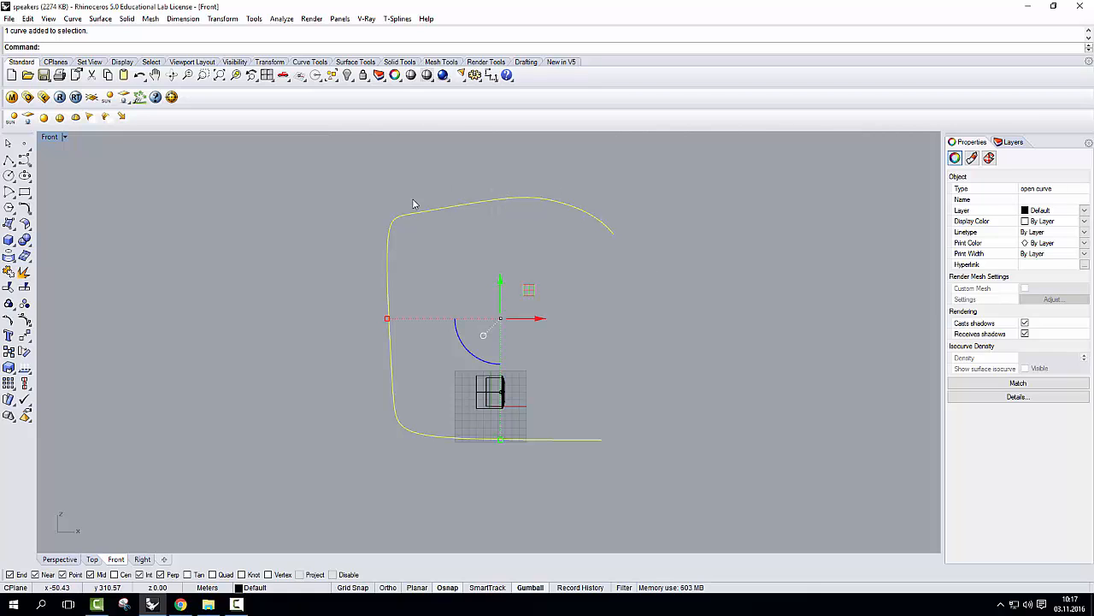
In the Perspective view, extrude the curve to both sides into a long backdrop around the speaker and delete the source curve.
double_click(49, 136)
double_click(506, 138)
scroll(547, 402, "down", 10)
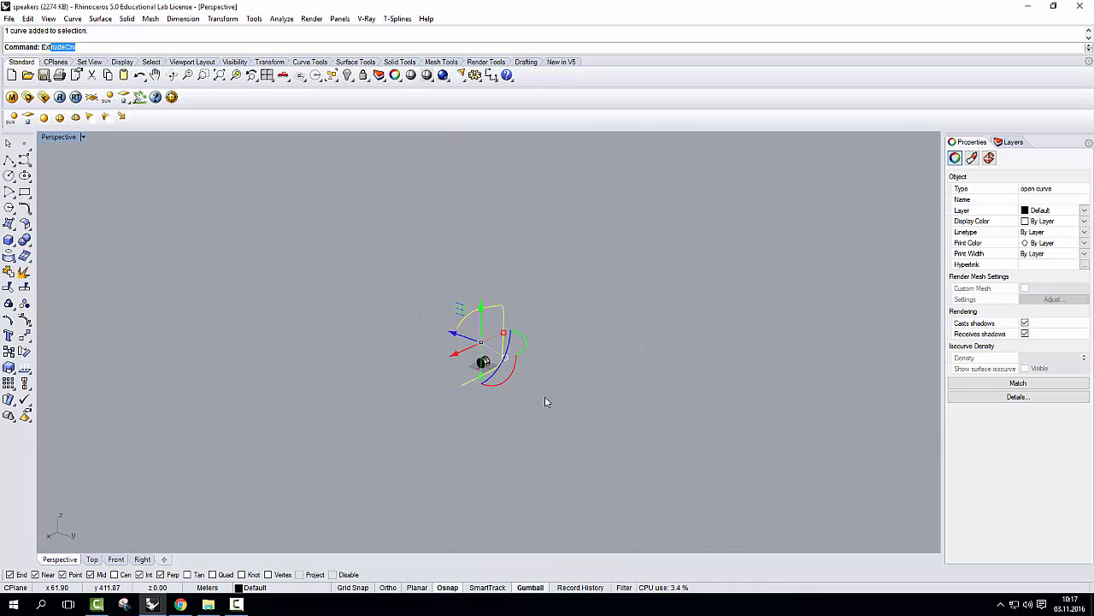
type("tru")
key("Return")
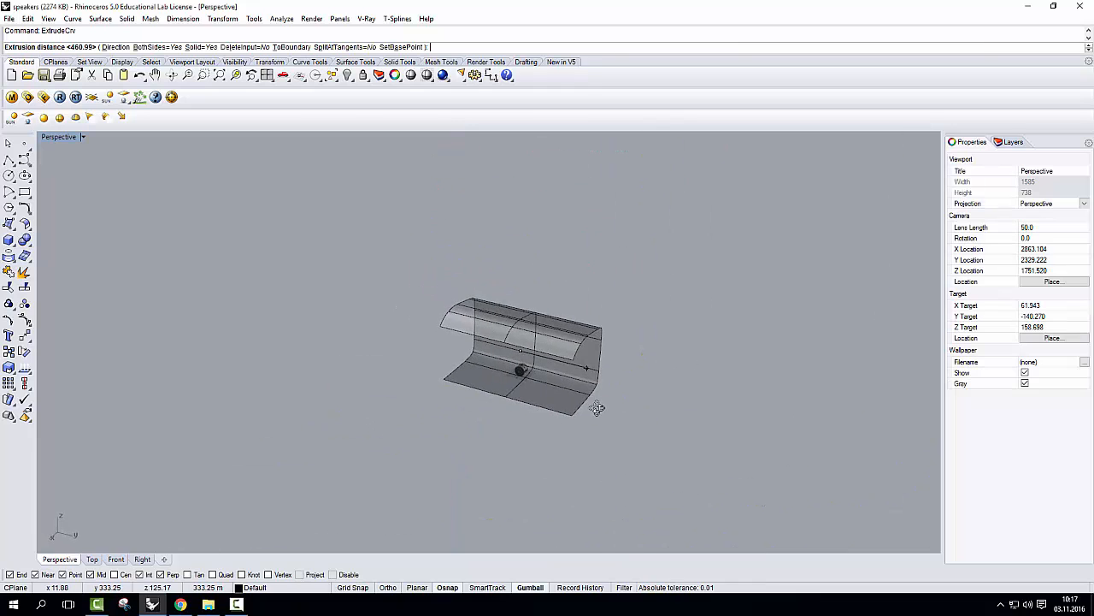
scroll(597, 408, "up", 7)
right_click_drag(564, 382, 603, 396)
scroll(608, 397, "down", 11)
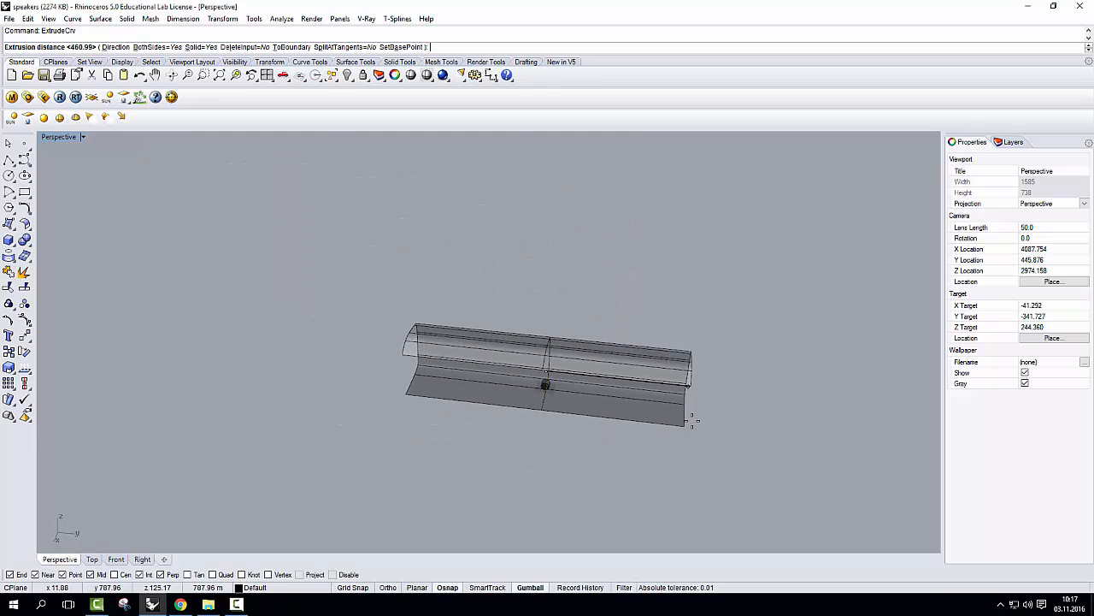
left_click(756, 432)
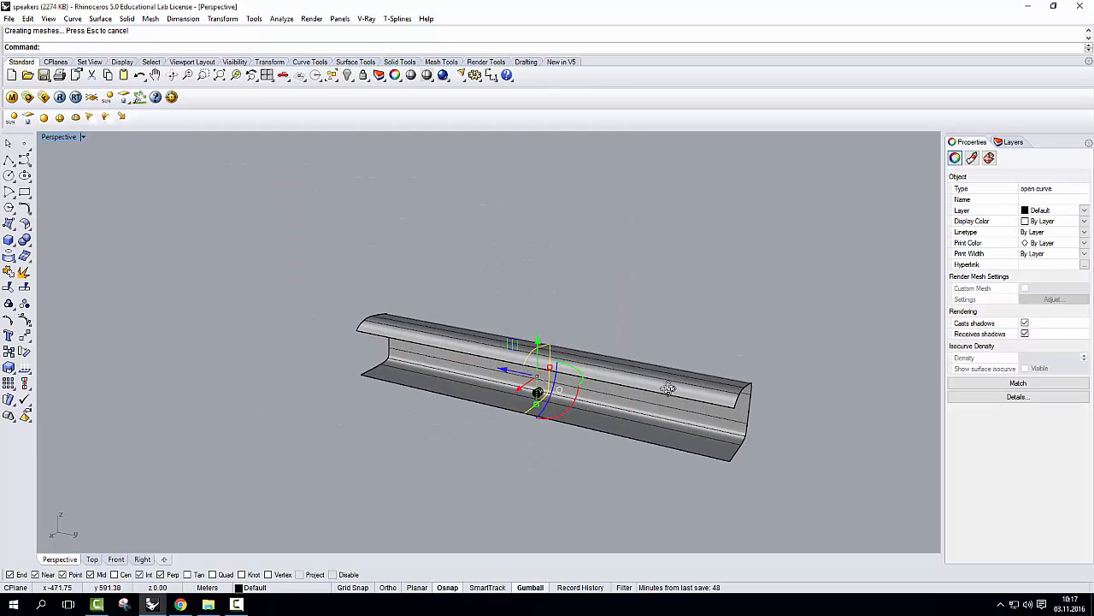
key("Delete")
Set the object display mode of the backdrop extrusion to Wireframe.
scroll(547, 389, "up", 5)
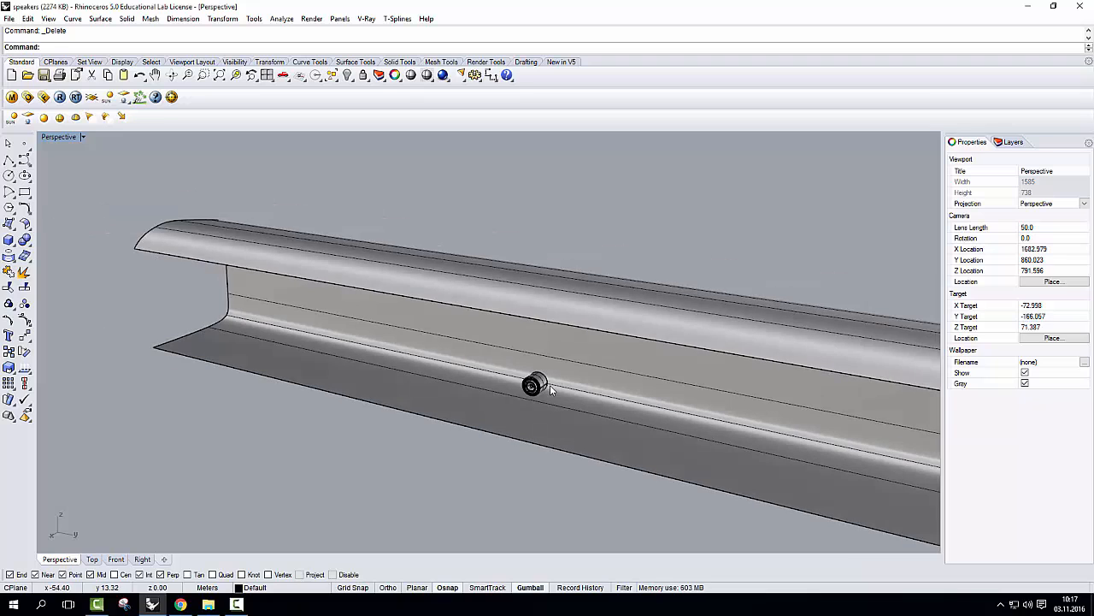
right_click_drag(551, 390, 518, 377, "shift")
scroll(488, 352, "up", 8)
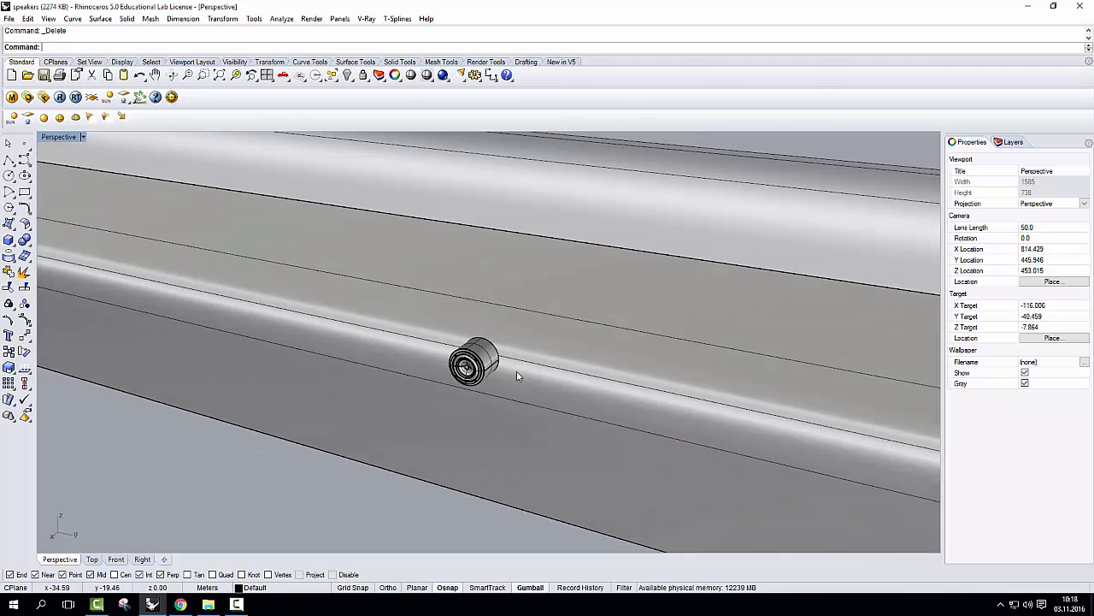
left_click(534, 368)
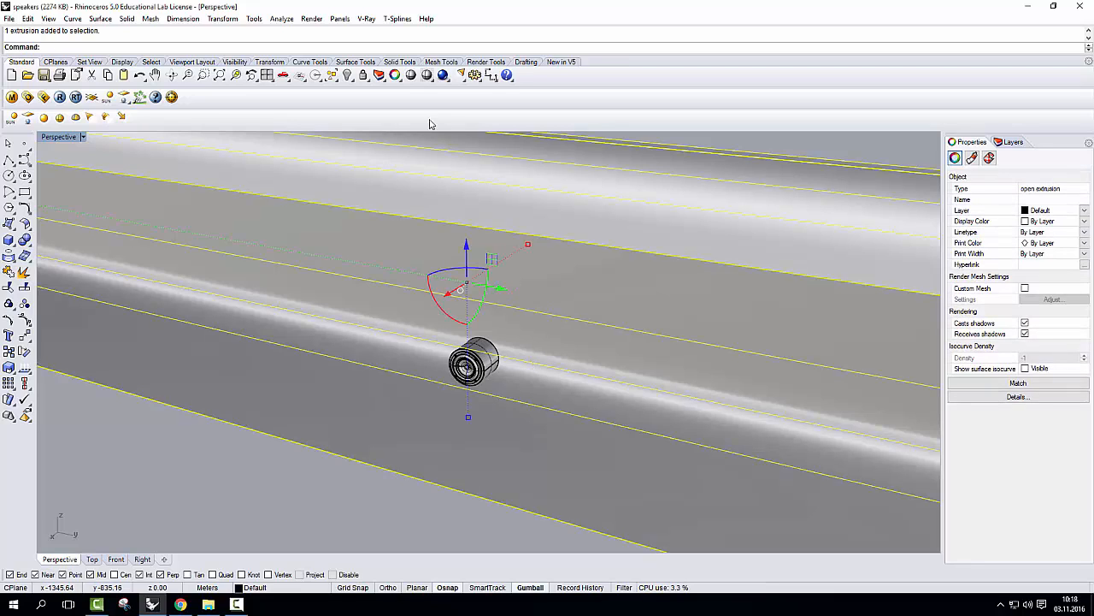
left_click(427, 76)
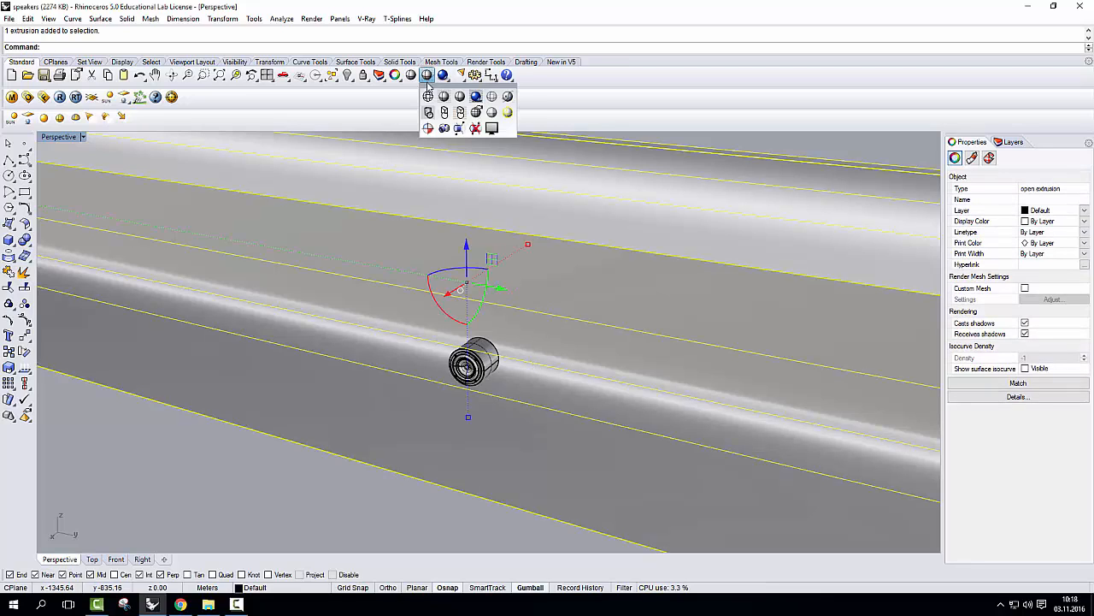
left_click(427, 129)
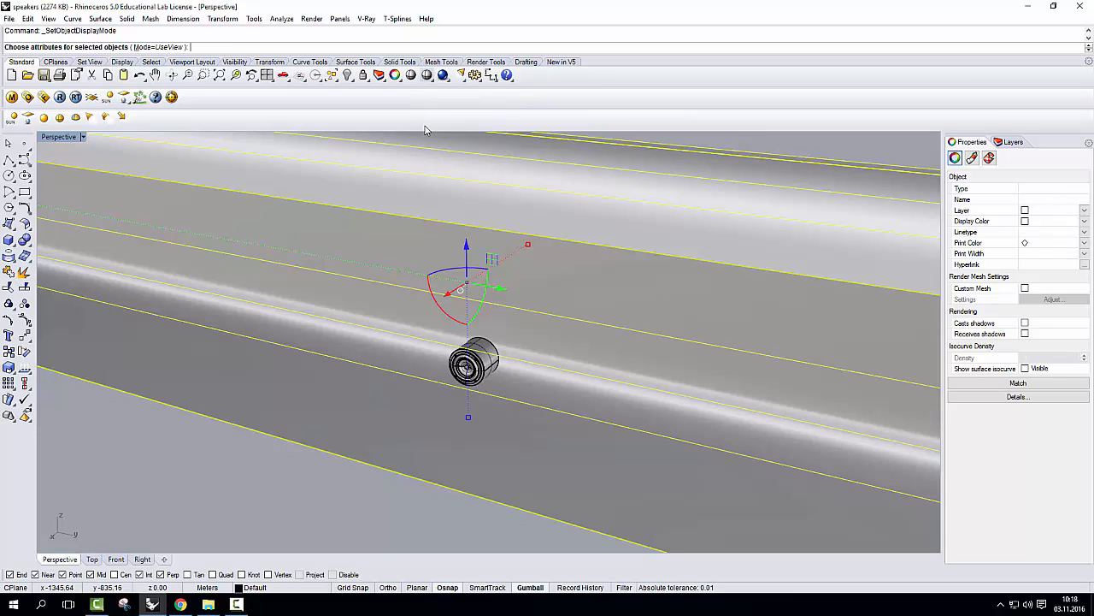
left_click(158, 48)
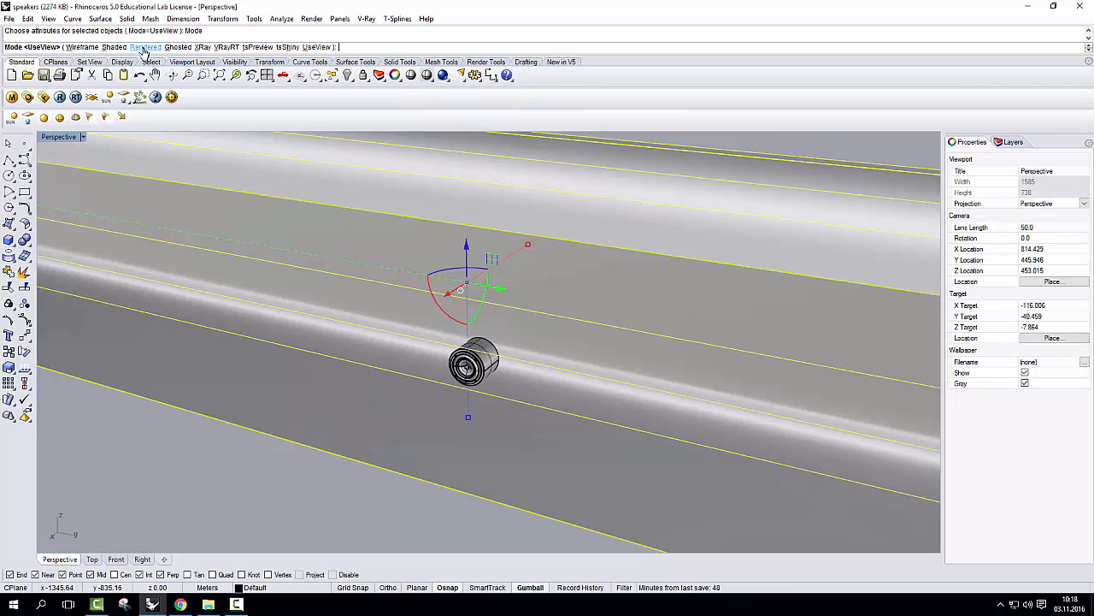
left_click(84, 49)
scroll(403, 330, "down", 2)
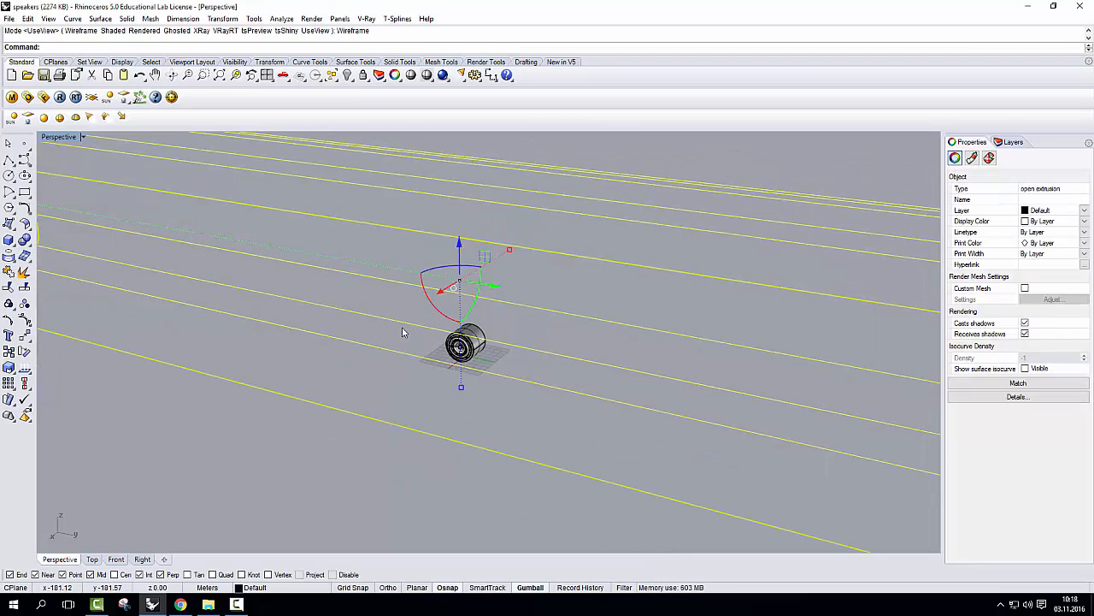
Select the backdrop extrusion and lock it.
left_click(314, 441)
right_click_drag(387, 431, 448, 354)
left_click(483, 375)
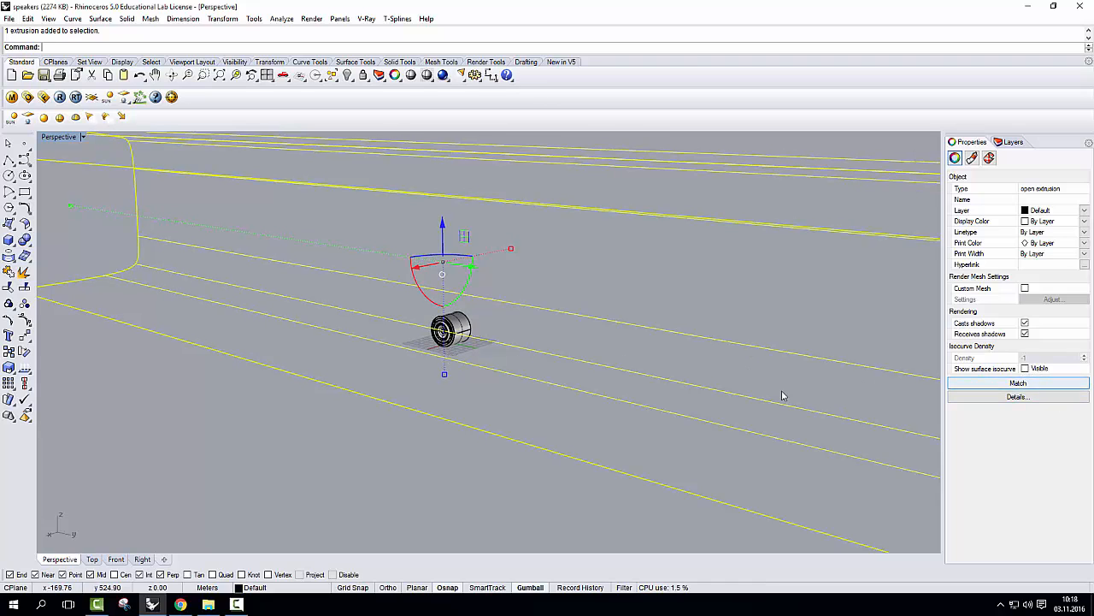
right_click_drag(590, 365, 550, 373)
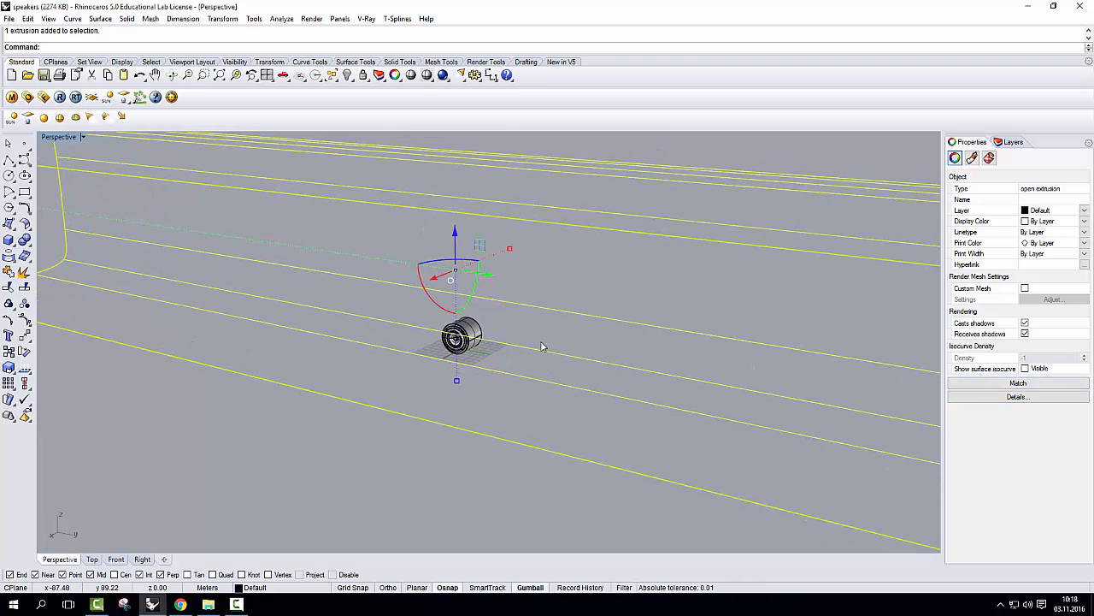
middle_click(541, 346)
left_click(525, 337)
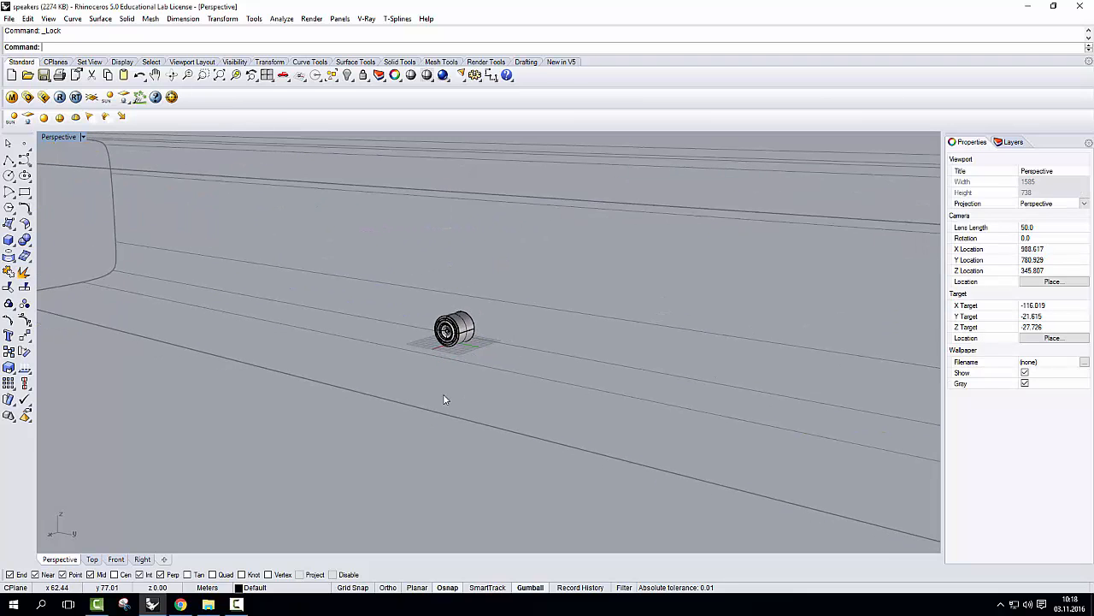
Create a flat rectangular light about 250 m wide on the ground in front of the speaker and backdrop.
scroll(479, 394, "down", 6)
mouse_move(478, 389)
right_mouse_down()
mouse_move(408, 360)
mouse_move(475, 370)
right_mouse_up()
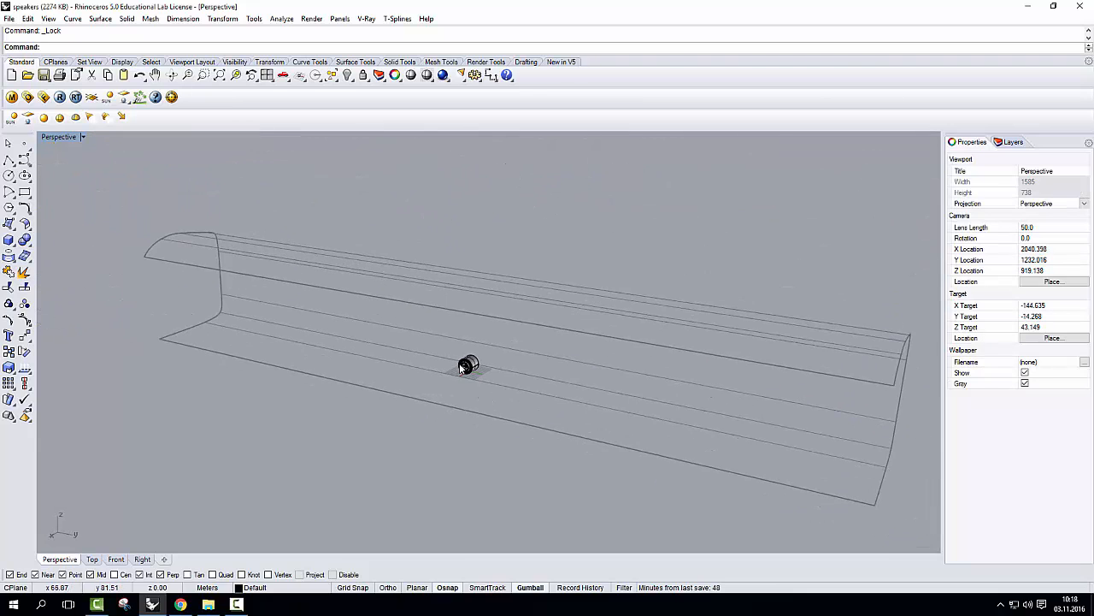
scroll(480, 373, "up", 13)
scroll(483, 369, "up", 10)
scroll(484, 356, "down", 10)
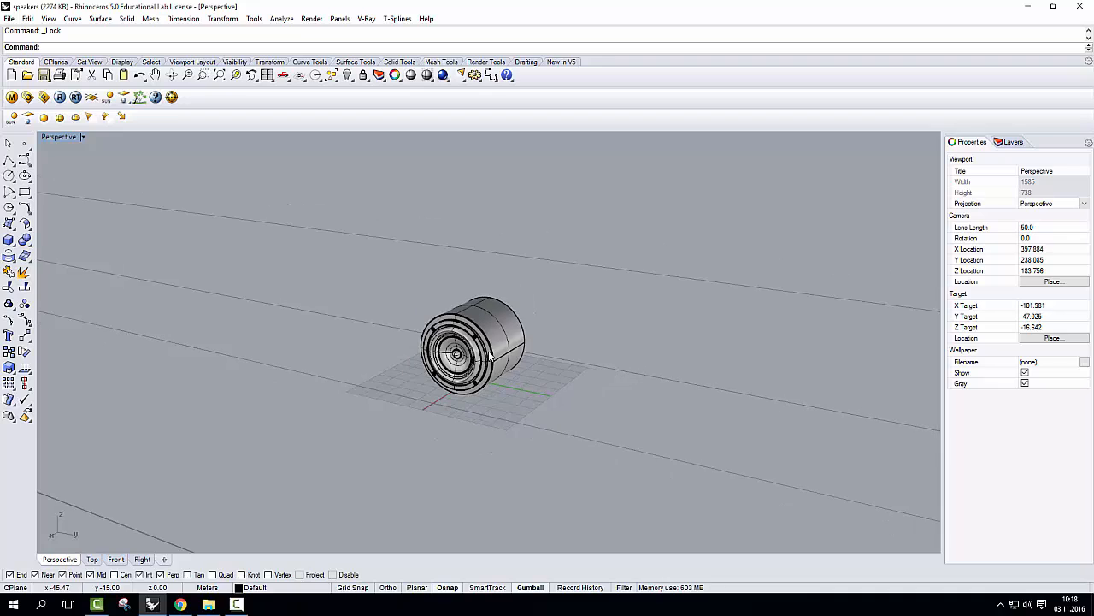
scroll(491, 336, "up", 4)
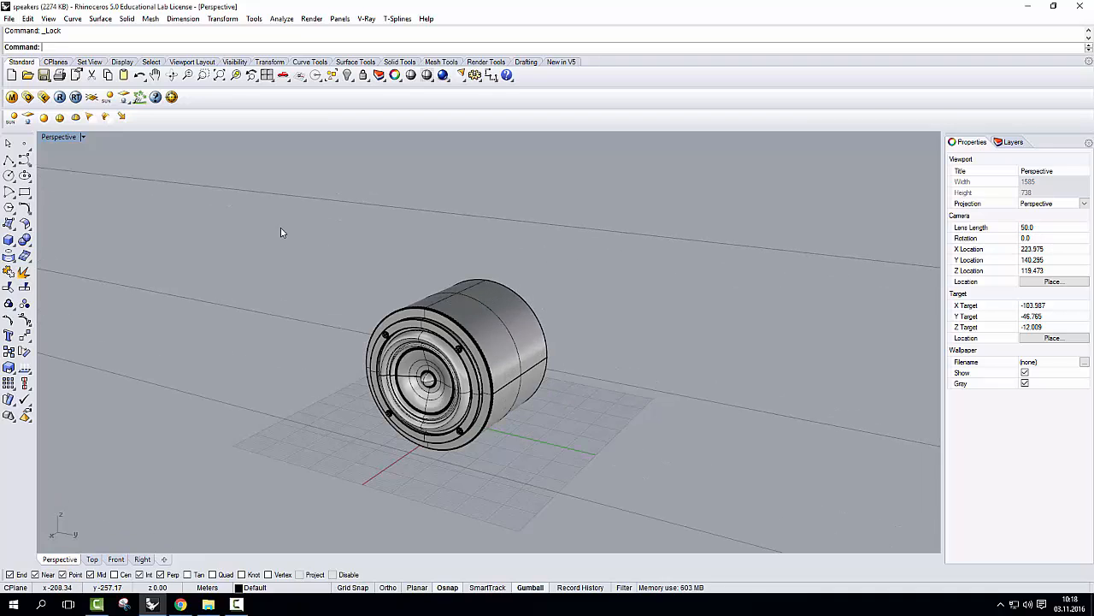
left_click(29, 121)
scroll(310, 371, "down", 8)
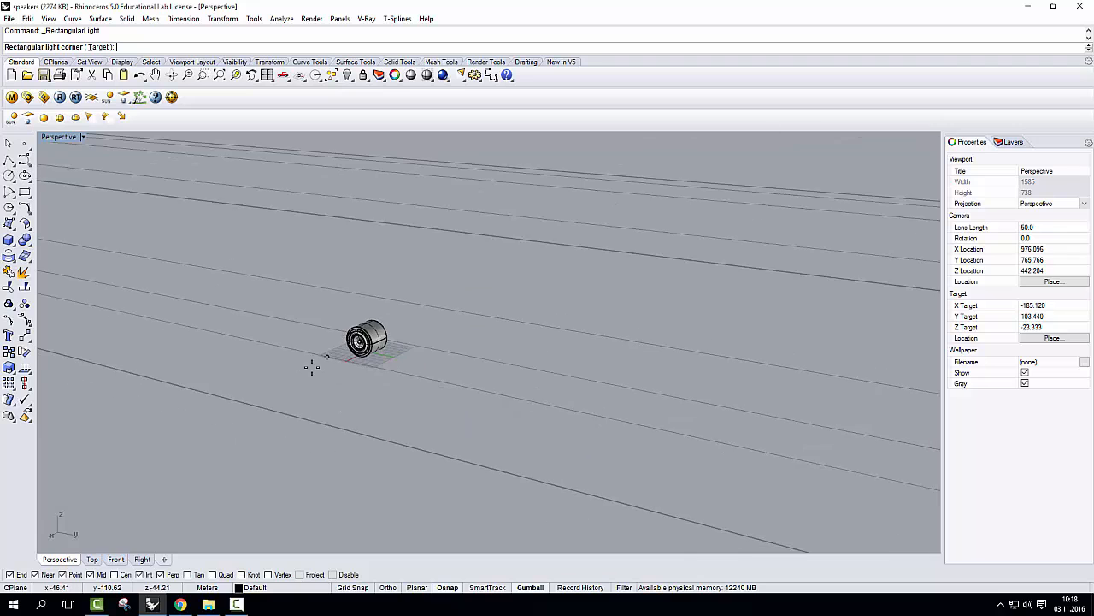
left_click(235, 489)
left_click(383, 489)
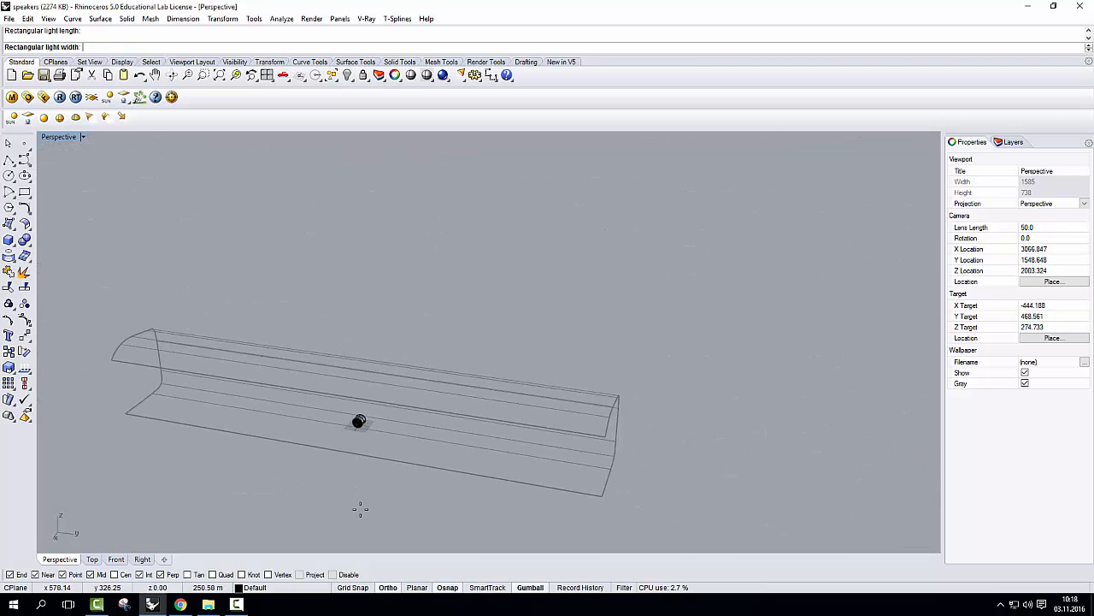
left_click(360, 510)
Rotate the rectangular light upright and turn it 90 degrees about its vertical axis.
scroll(296, 504, "up", 8)
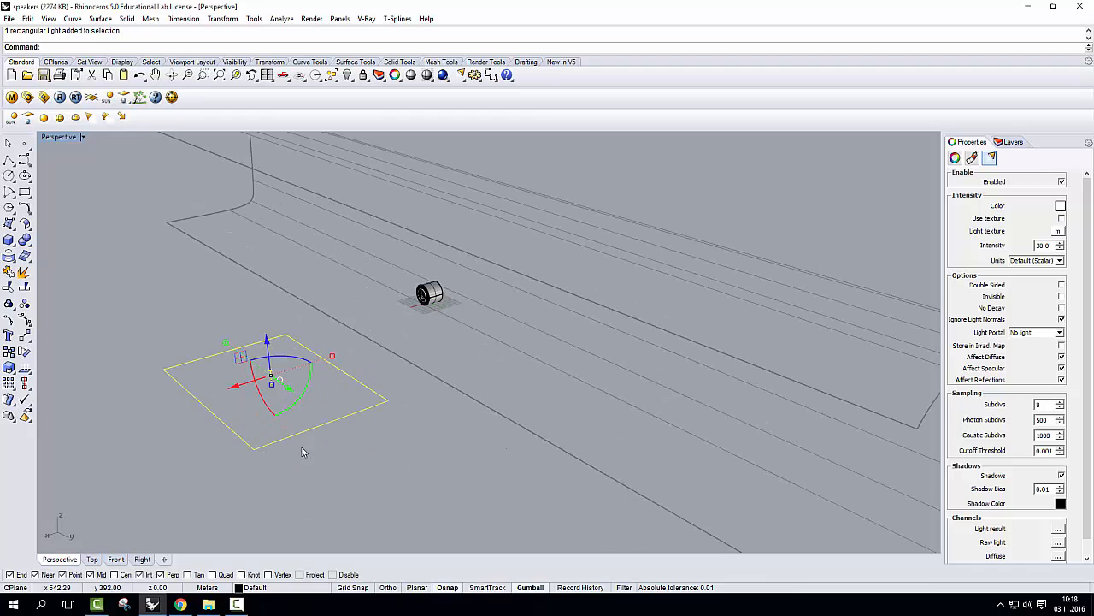
left_click_drag(305, 396, 265, 419)
right_click_drag(283, 391, 234, 385)
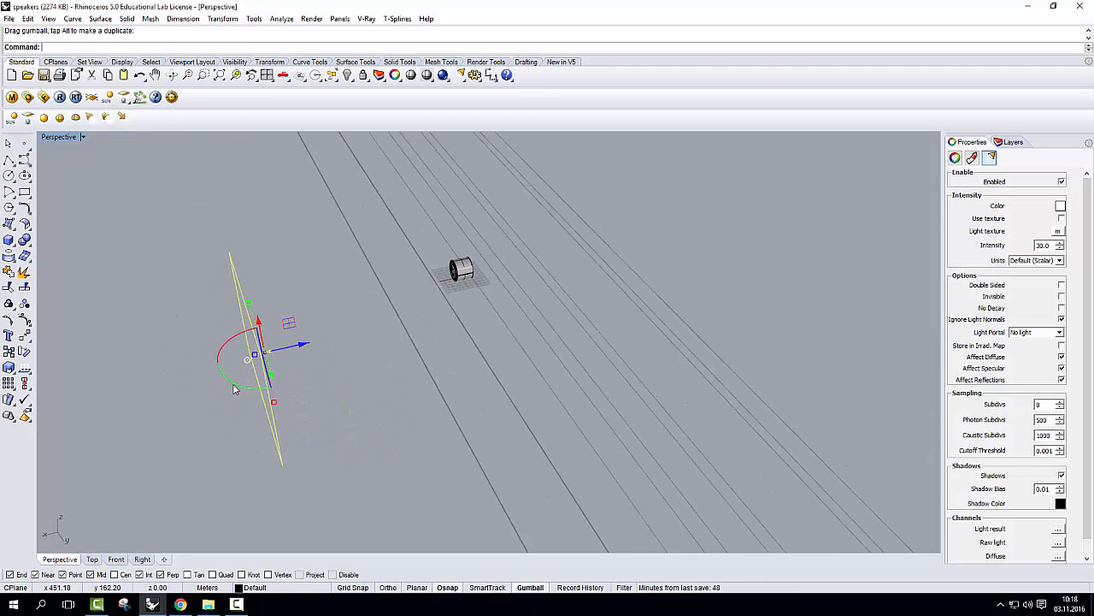
scroll(258, 357, "up", 8)
left_click_drag(325, 365, 375, 366)
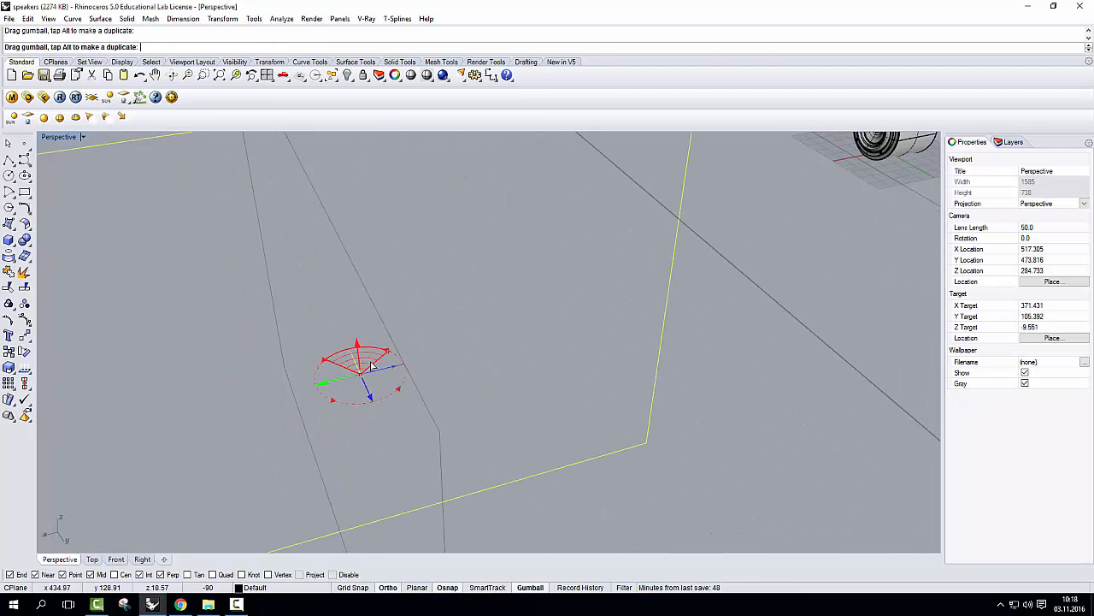
Move the upright rectangular light in the top view to one side of the speaker, inside the backdrop.
scroll(412, 367, "down", 10)
right_click_drag(413, 367, 278, 135)
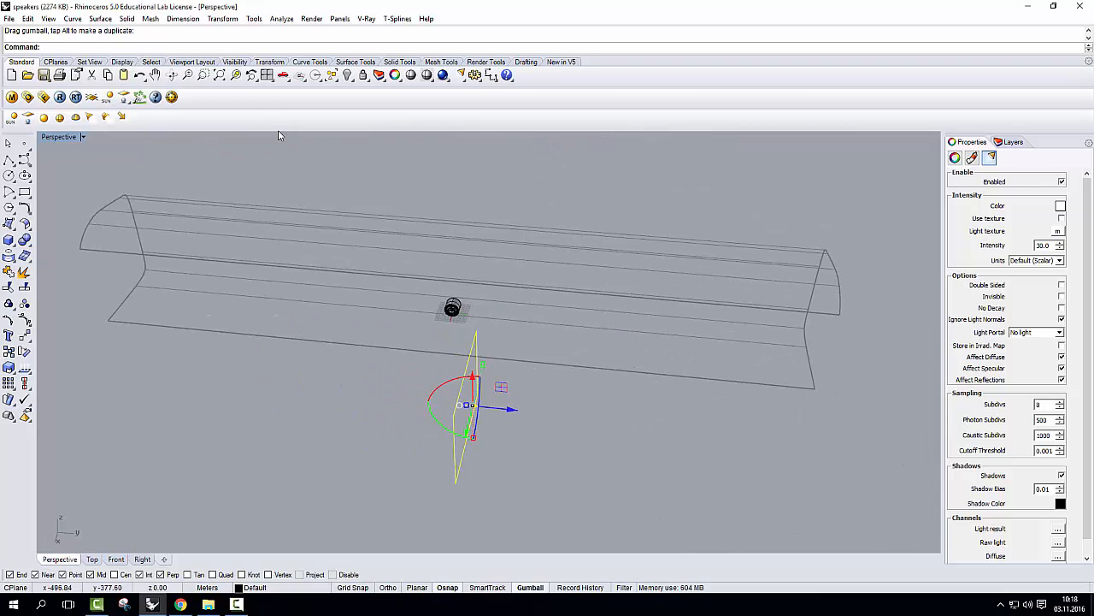
double_click(49, 141)
double_click(47, 138)
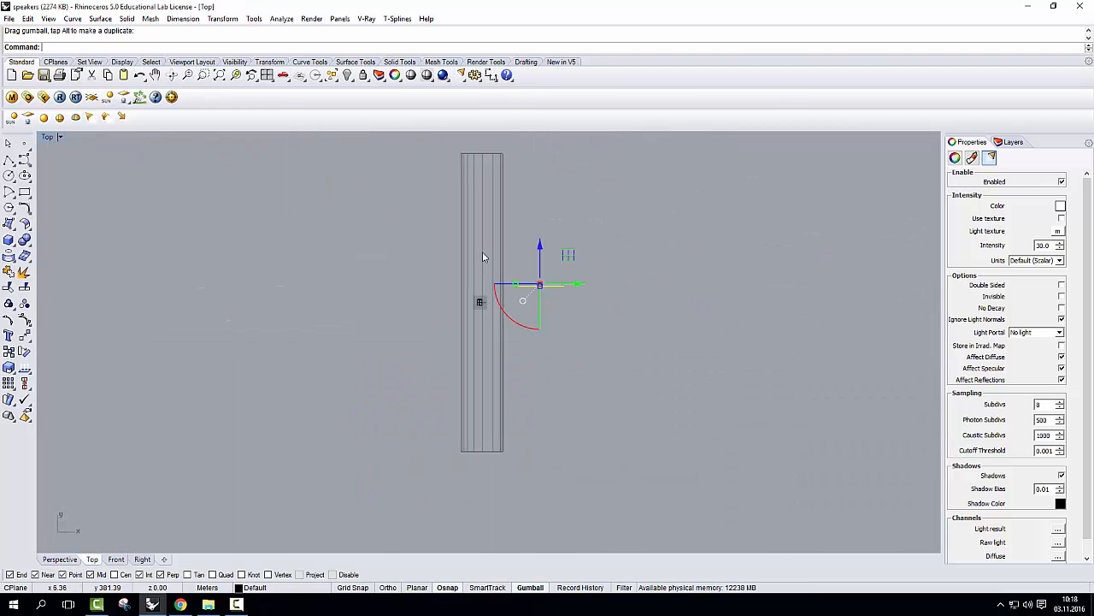
left_click_drag(588, 268, 459, 373)
Duplicate the rectangular light to the opposite side of the speaker and rotate the copy 180 degrees to face it.
scroll(412, 377, "up", 3)
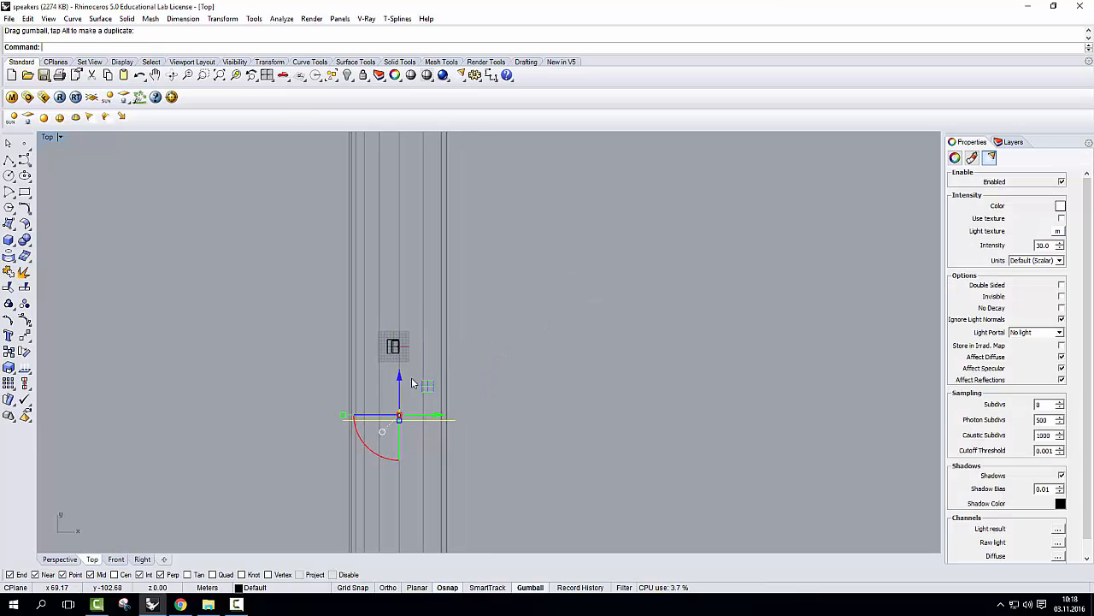
left_click_drag(395, 399, 395, 166)
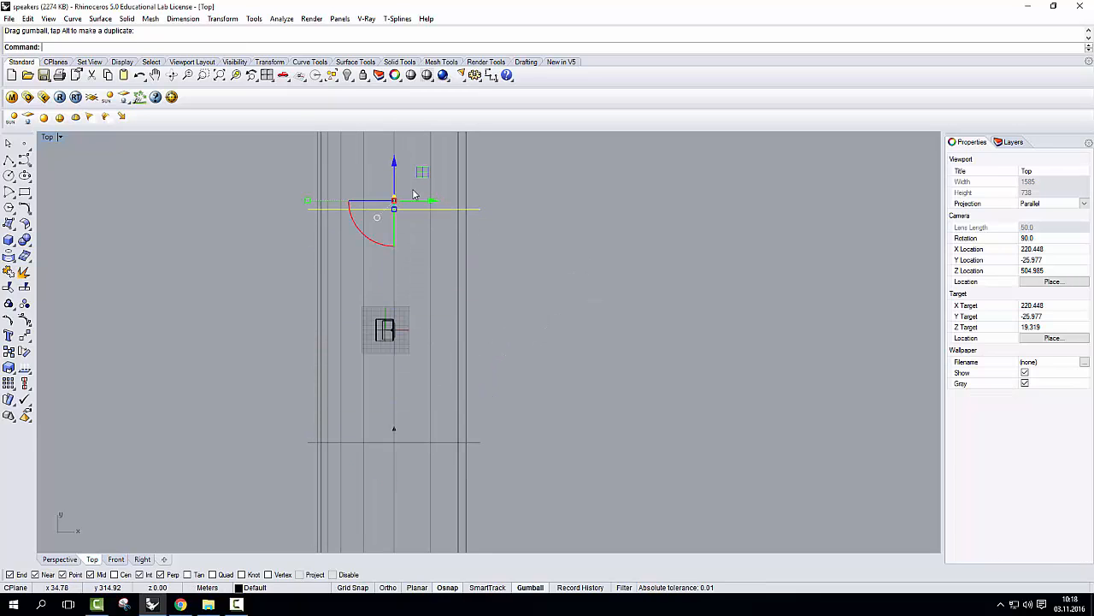
left_click_drag(361, 241, 454, 174)
Frame the speaker's front at a slight angle in the perspective viewport and save it as a named view called 1.
double_click(47, 138)
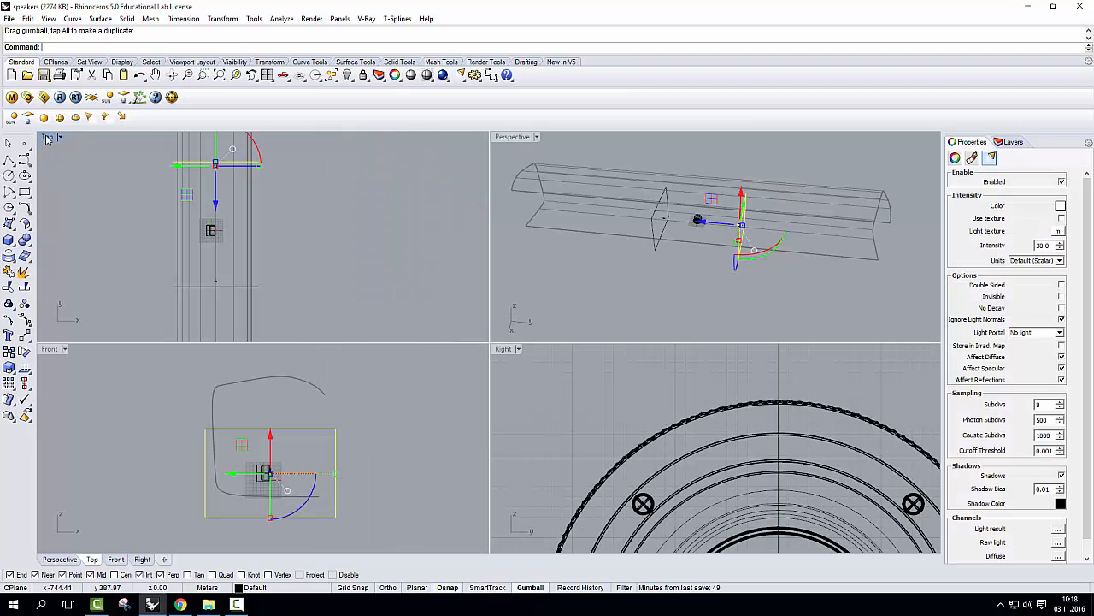
double_click(510, 142)
right_click_drag(495, 299, 478, 240)
scroll(447, 324, "up", 8)
scroll(493, 370, "up", 8)
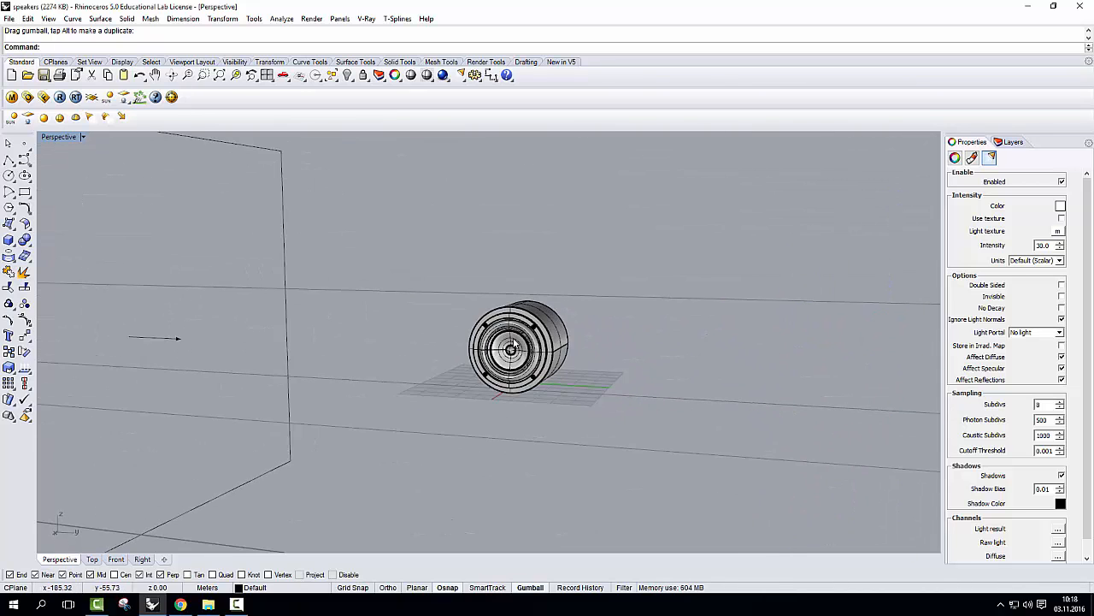
scroll(532, 341, "up", 6)
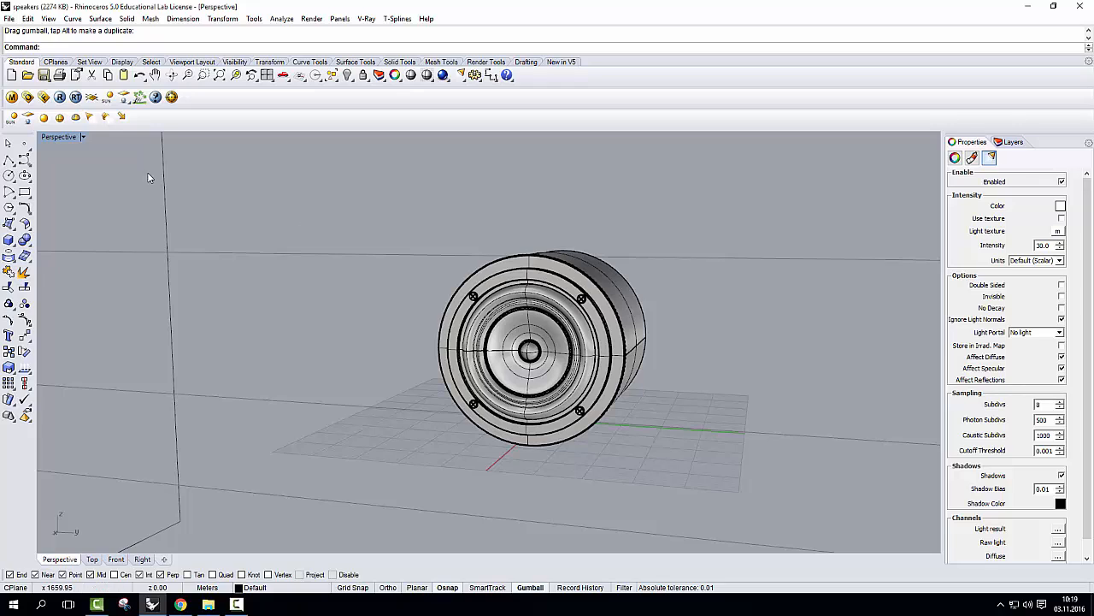
left_click(57, 137)
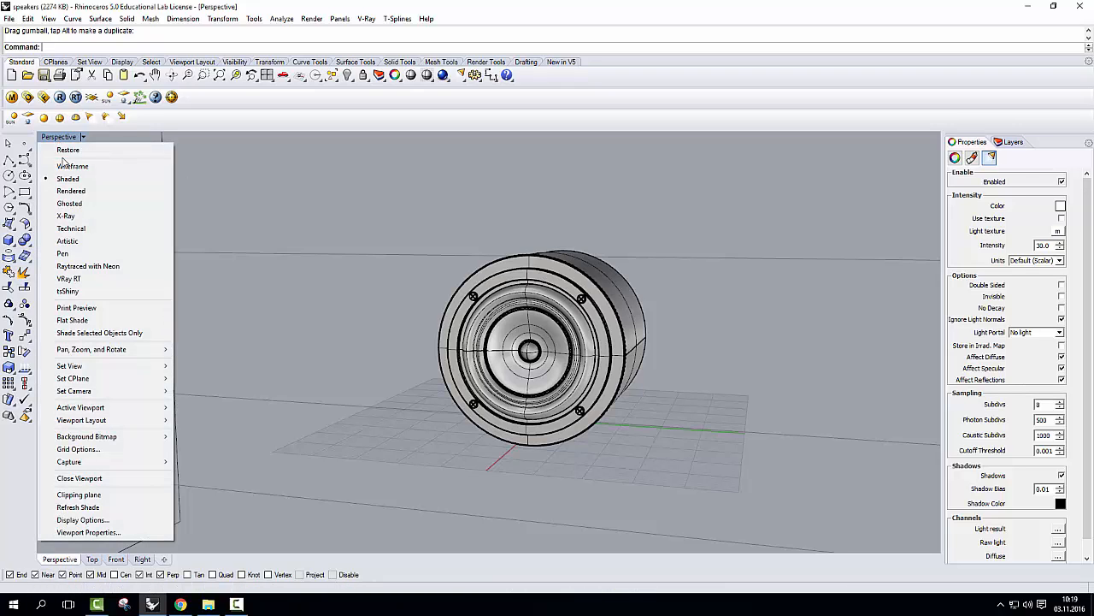
mouse_move(95, 368)
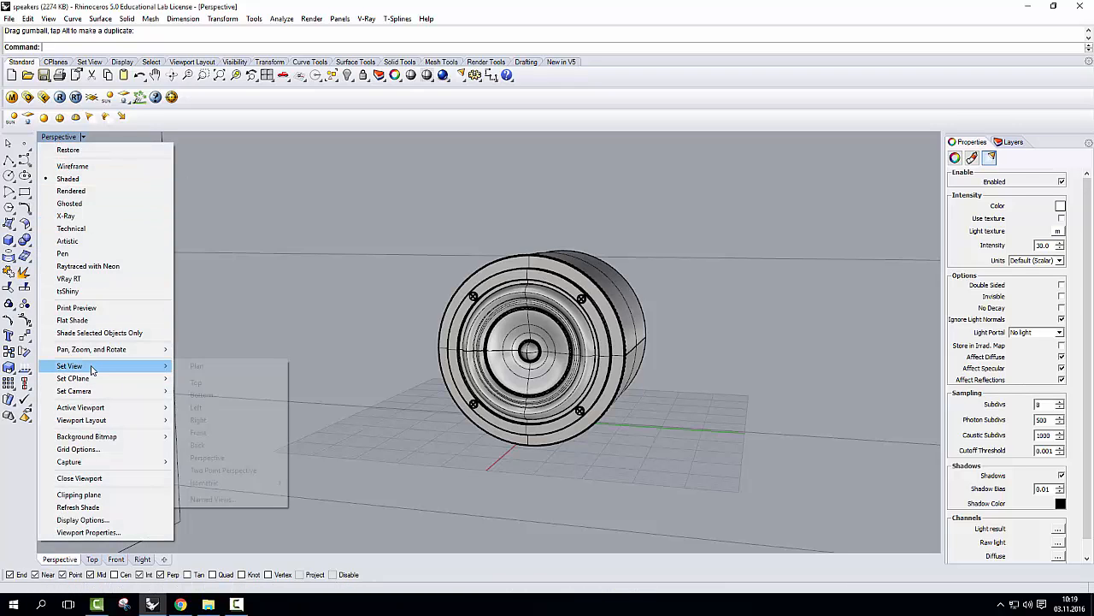
left_click(218, 499)
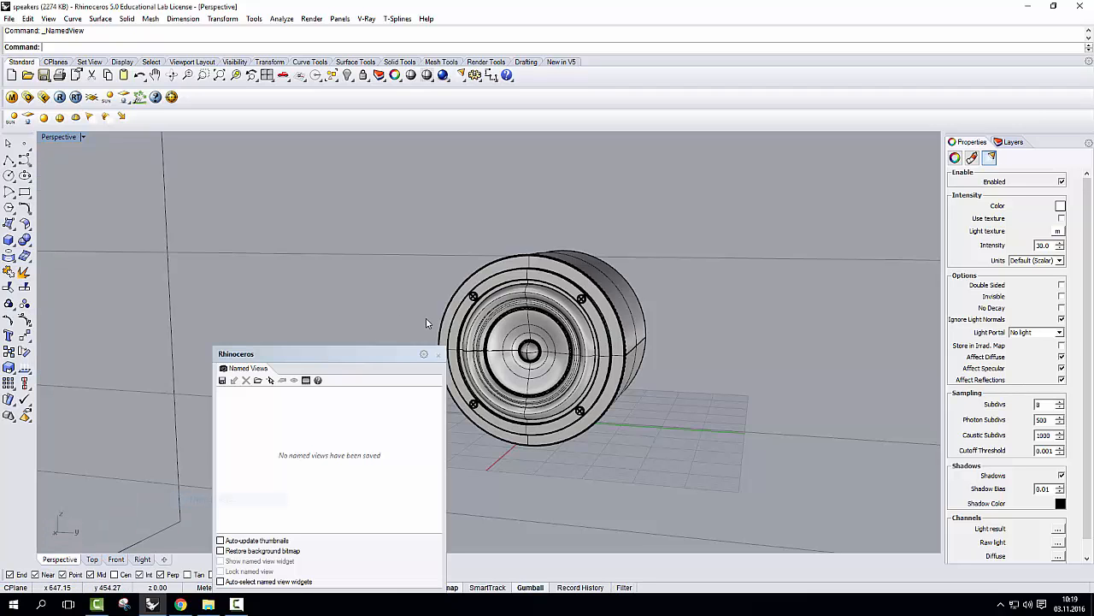
left_click_drag(281, 360, 211, 240)
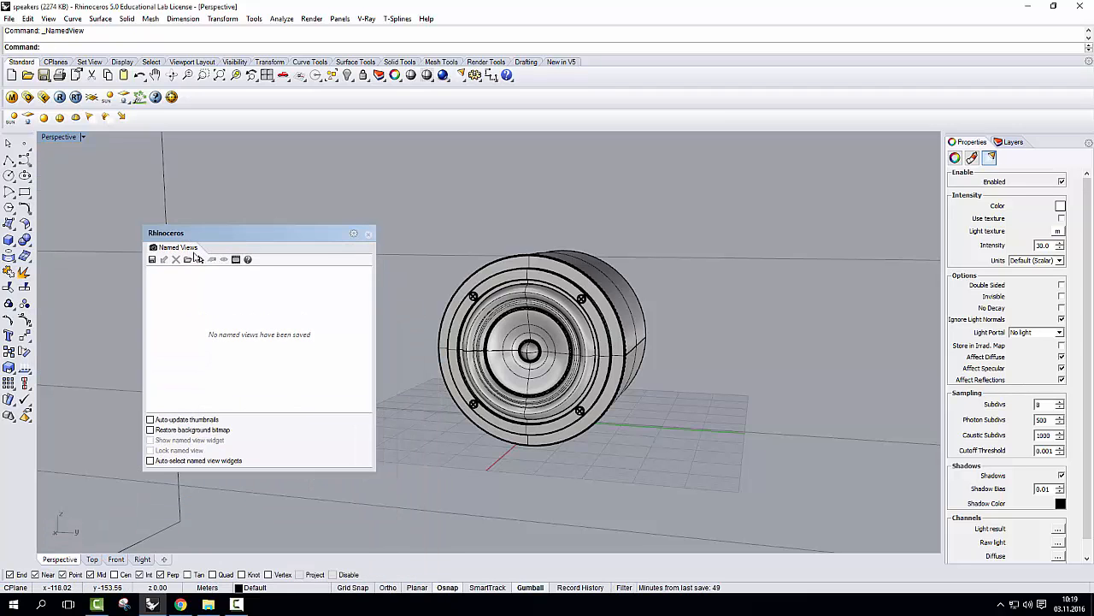
left_click(153, 260)
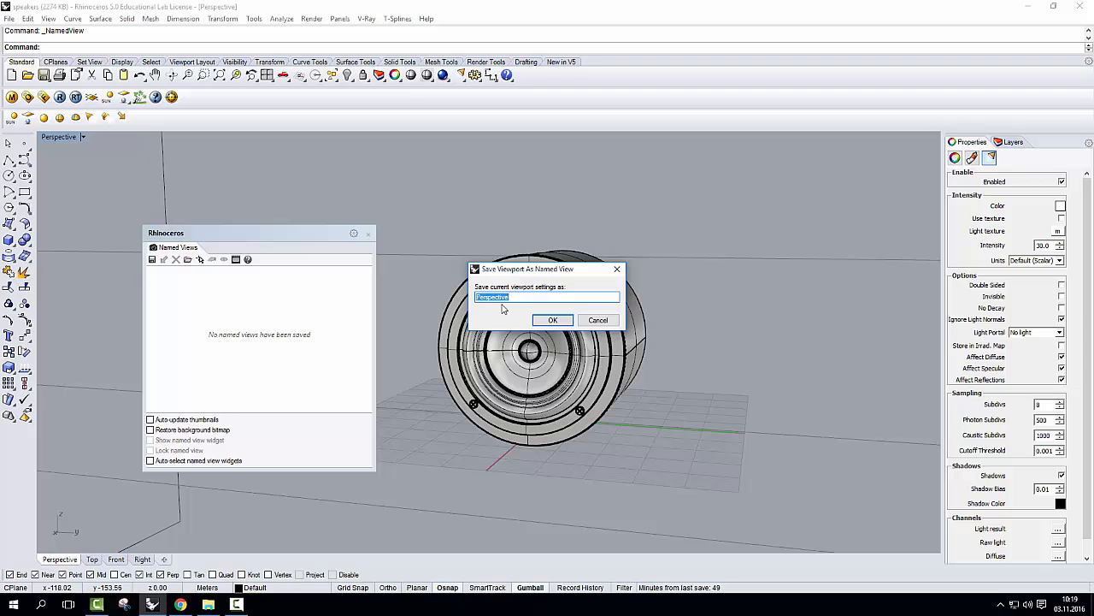
left_click(554, 321)
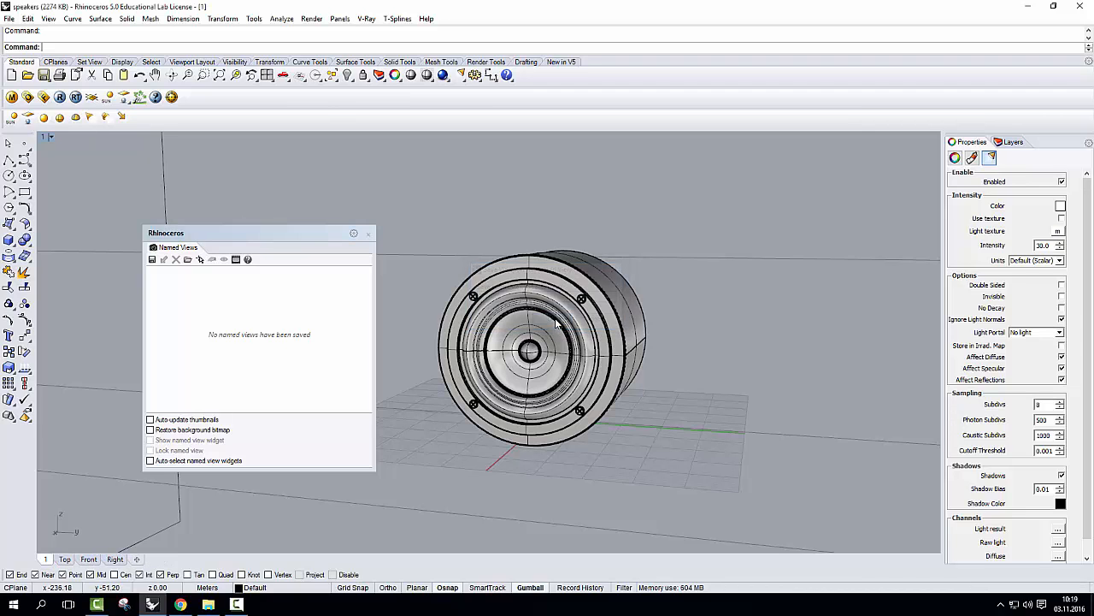
left_click(367, 236)
Restore the named view 1 after orbiting away, and test-render the scene, closing the frame buffer before it finishes.
right_click_drag(718, 304, 625, 347)
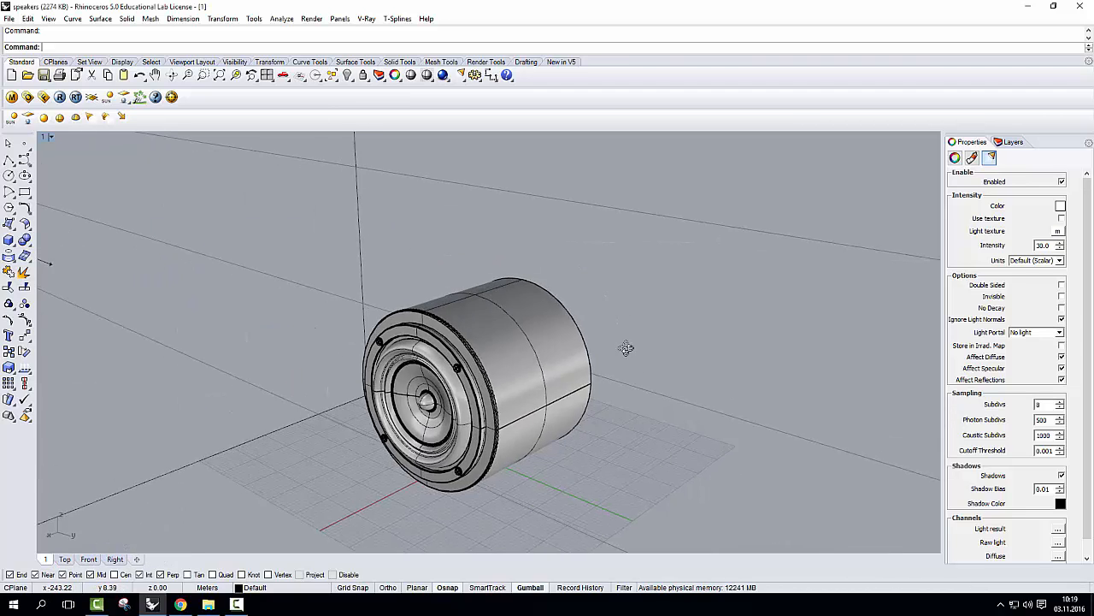
scroll(629, 349, "down", 12)
right_click_drag(555, 369, 593, 370)
scroll(577, 334, "up", 10)
scroll(536, 363, "down", 7)
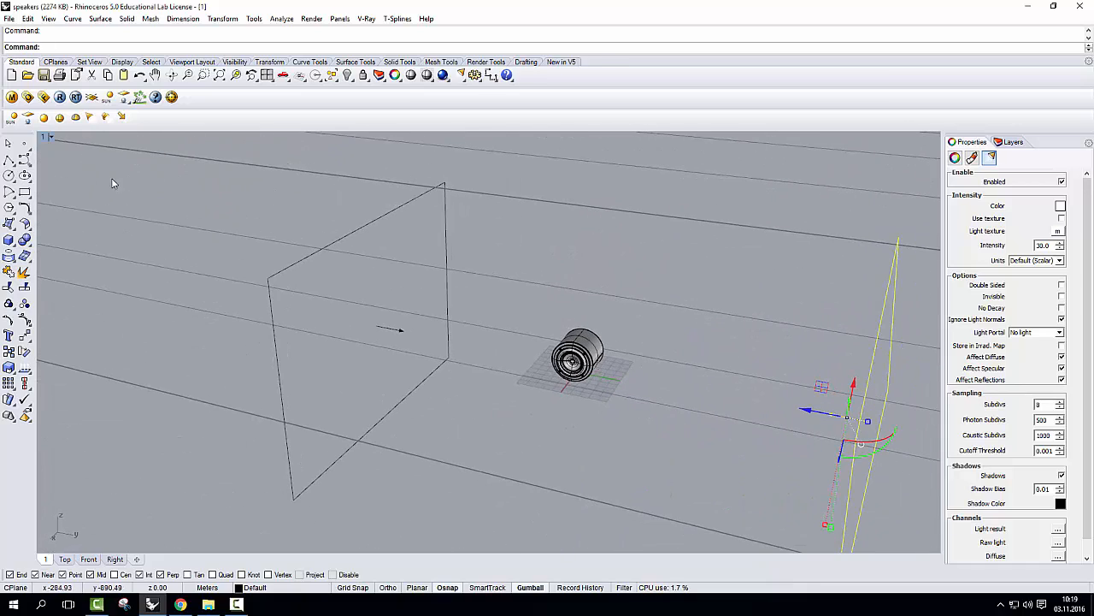
left_click(46, 139)
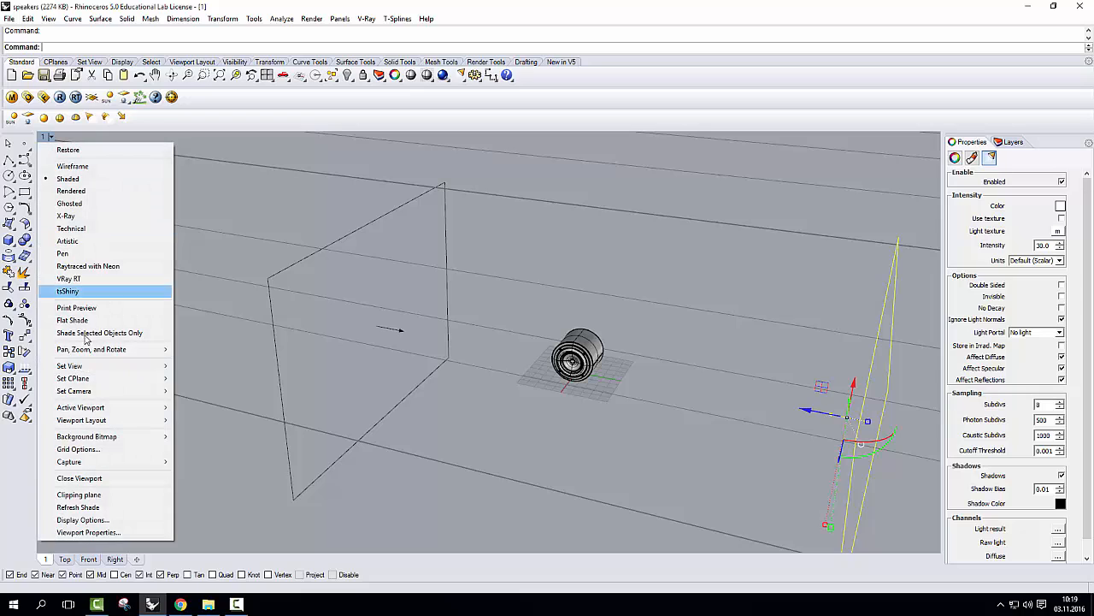
mouse_move(150, 370)
left_click(205, 516)
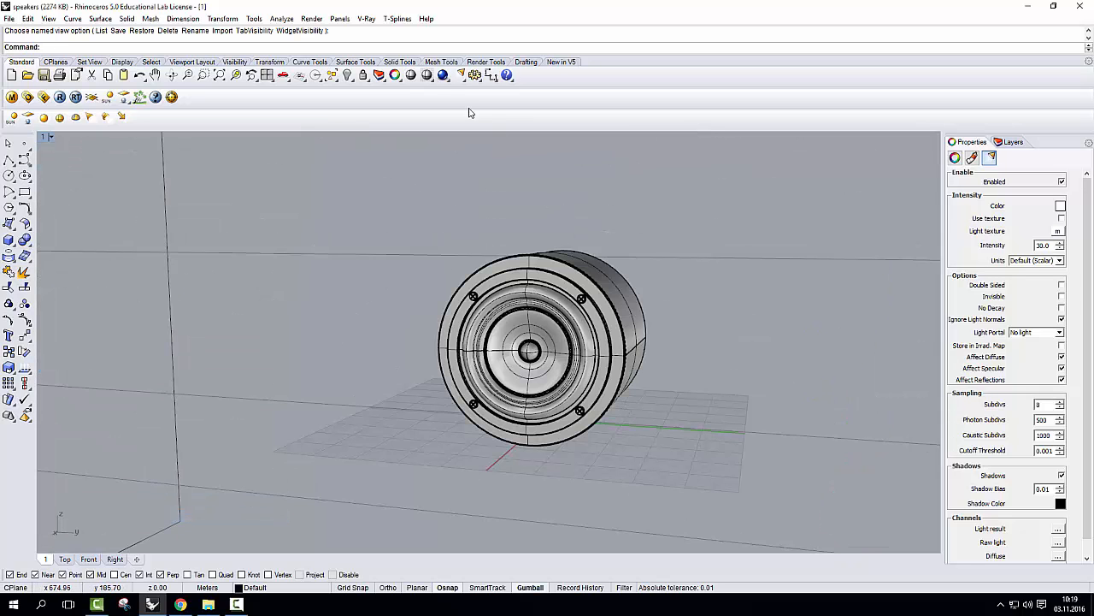
left_click(444, 75)
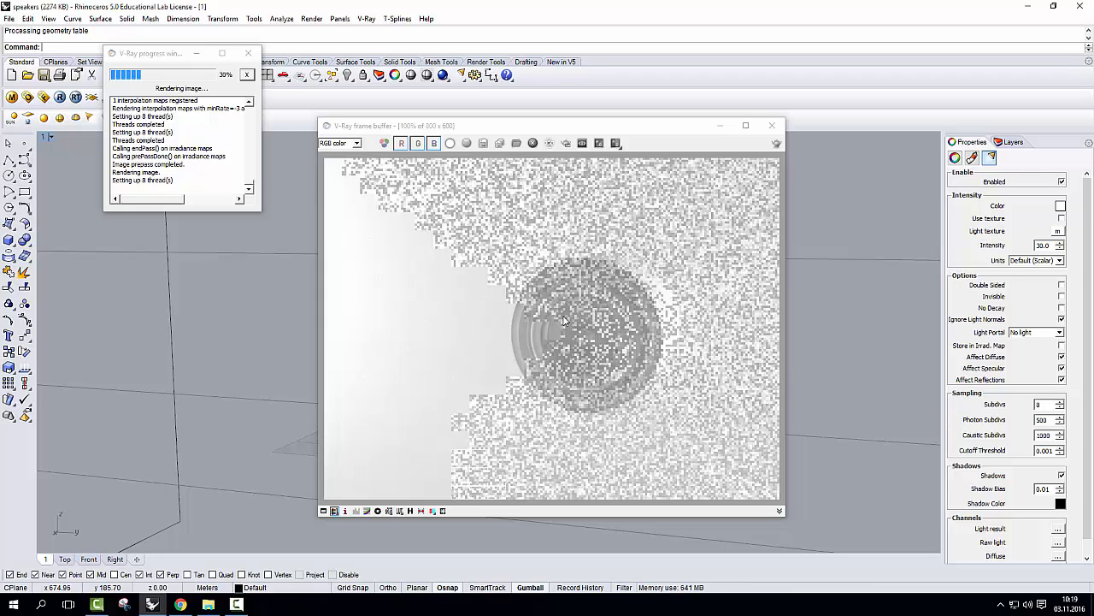
left_click(773, 126)
Set the rectangular light facing the positive Y direction to intensity 15 and pale yellow (RGB 255, 249, 164).
scroll(526, 301, "down", 3)
scroll(524, 301, "down", 6)
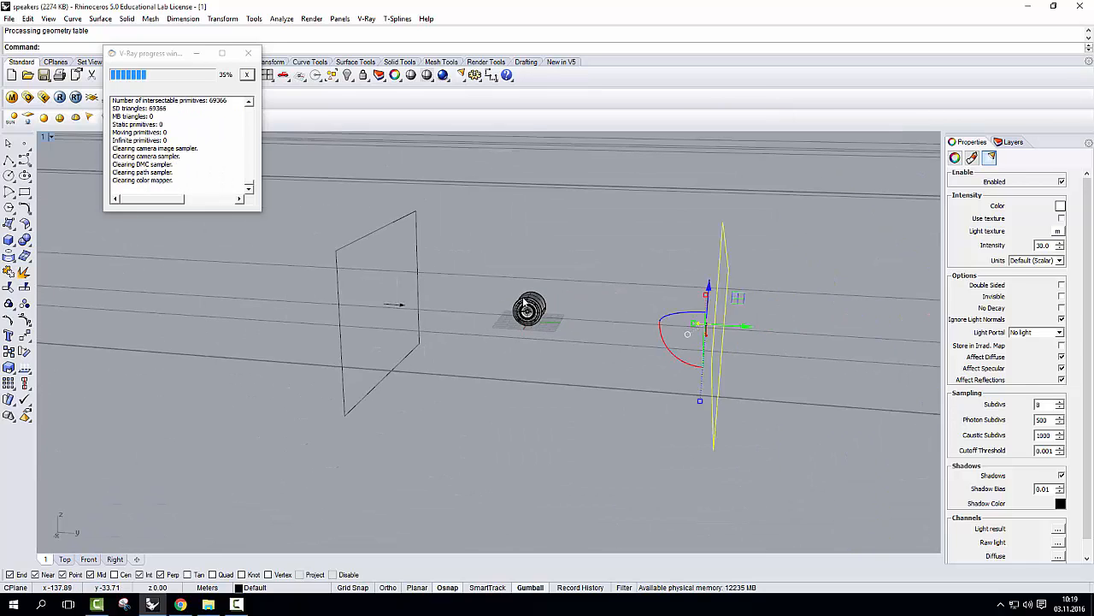
right_click_drag(524, 302, 571, 298)
right_click_drag(570, 297, 370, 237, "shift")
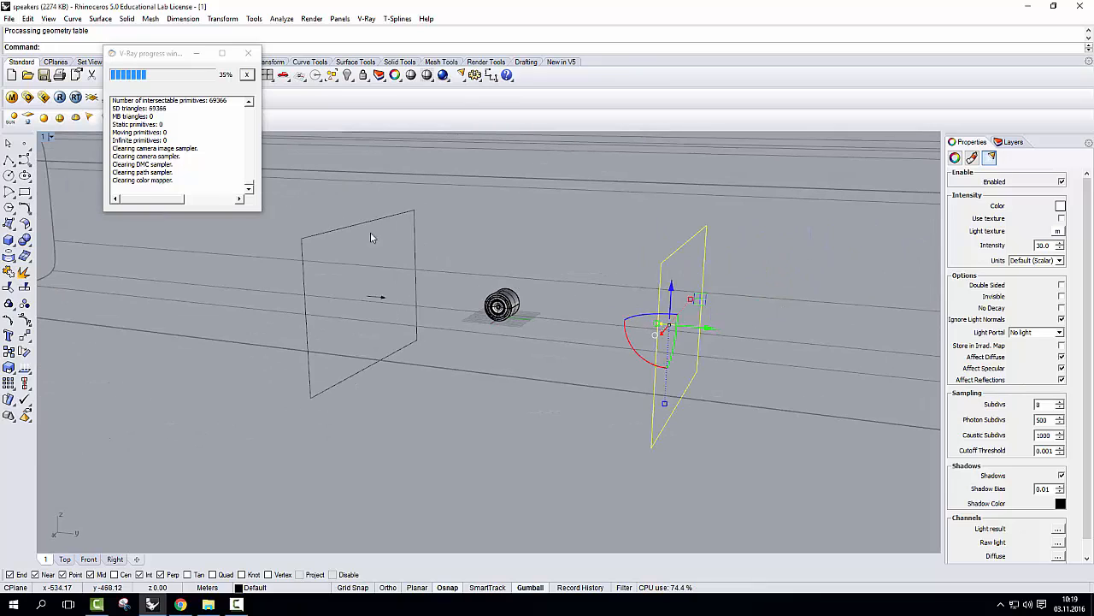
left_click(359, 225)
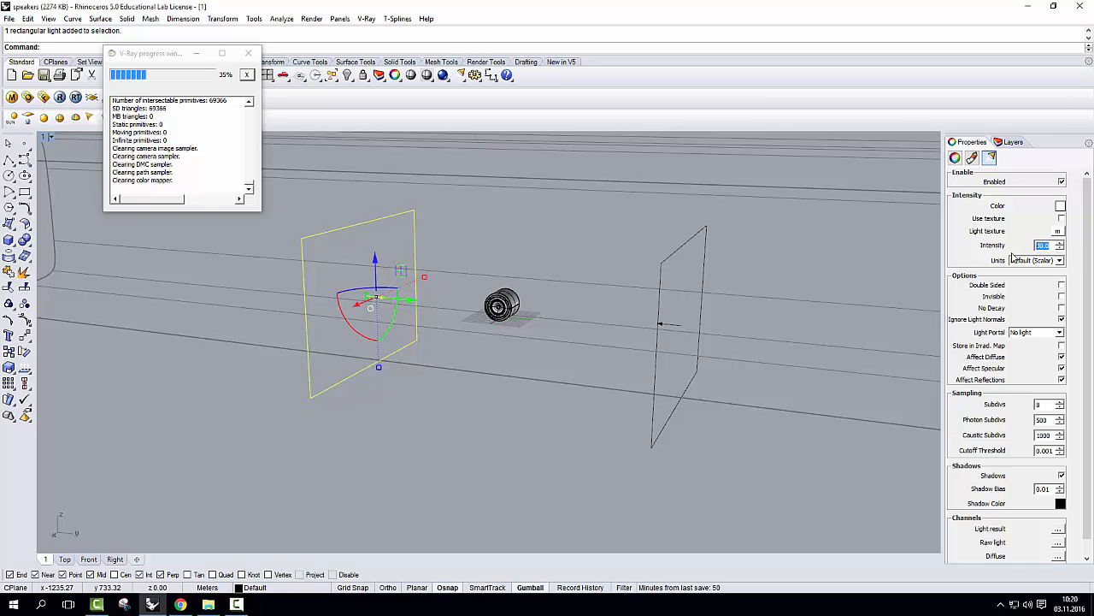
left_click(1061, 208)
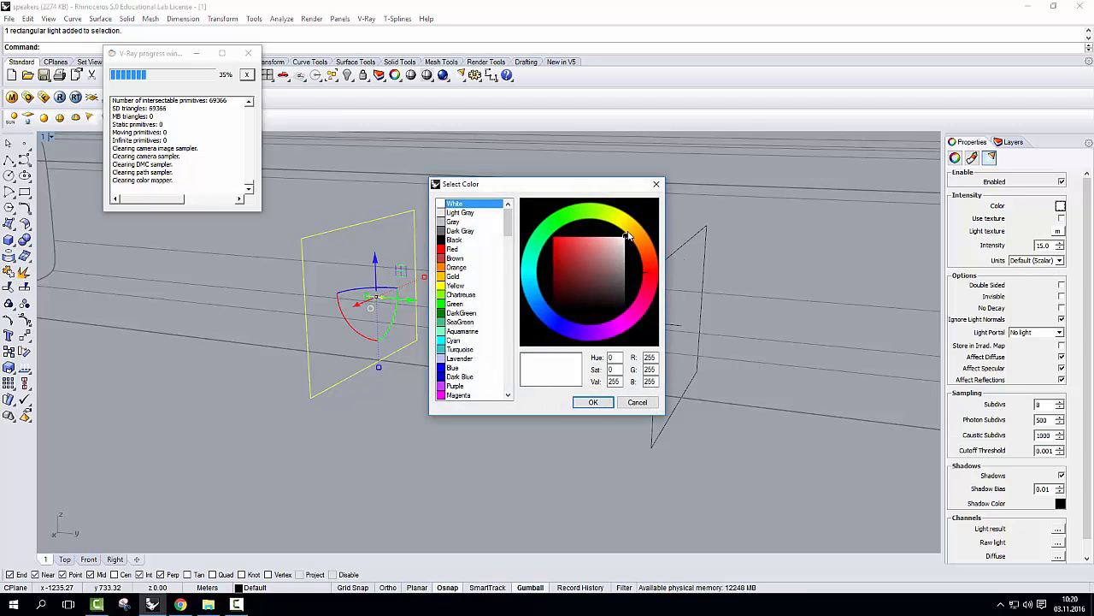
left_click(624, 229)
left_click_drag(606, 248, 600, 239)
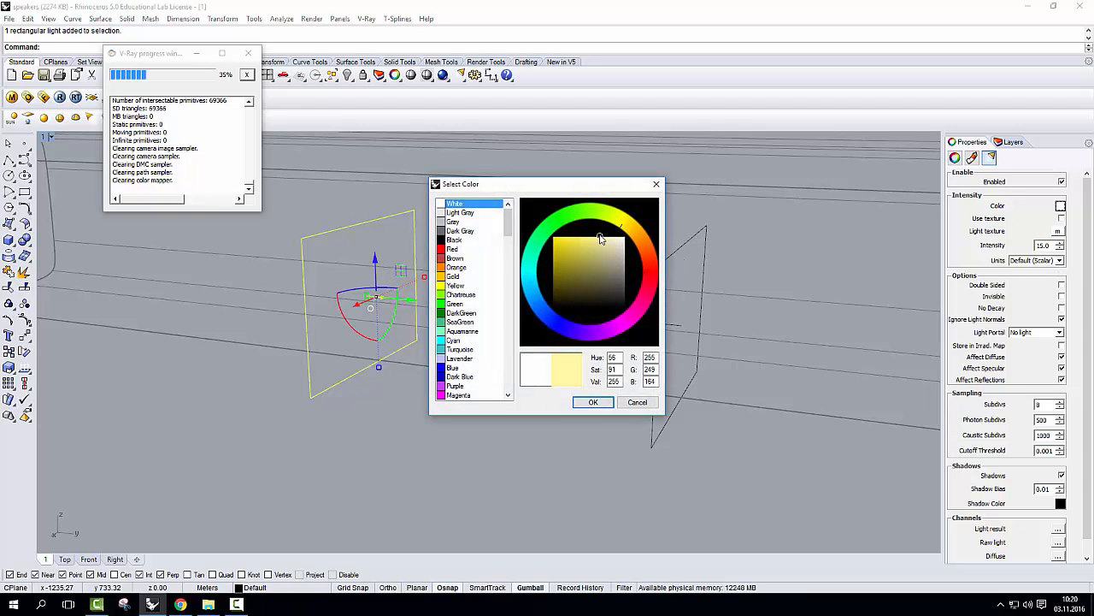
left_click(593, 402)
Set the color of the opposite rectangular light to pale blue (RGB 190, 204, 255).
right_click_drag(625, 397, 687, 414)
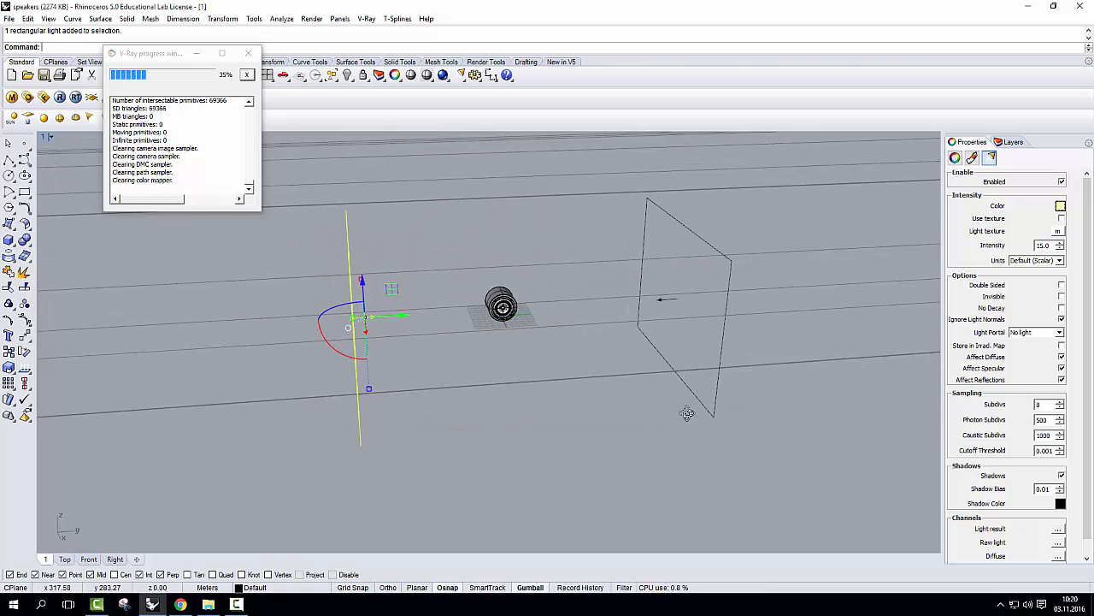
left_click(714, 415)
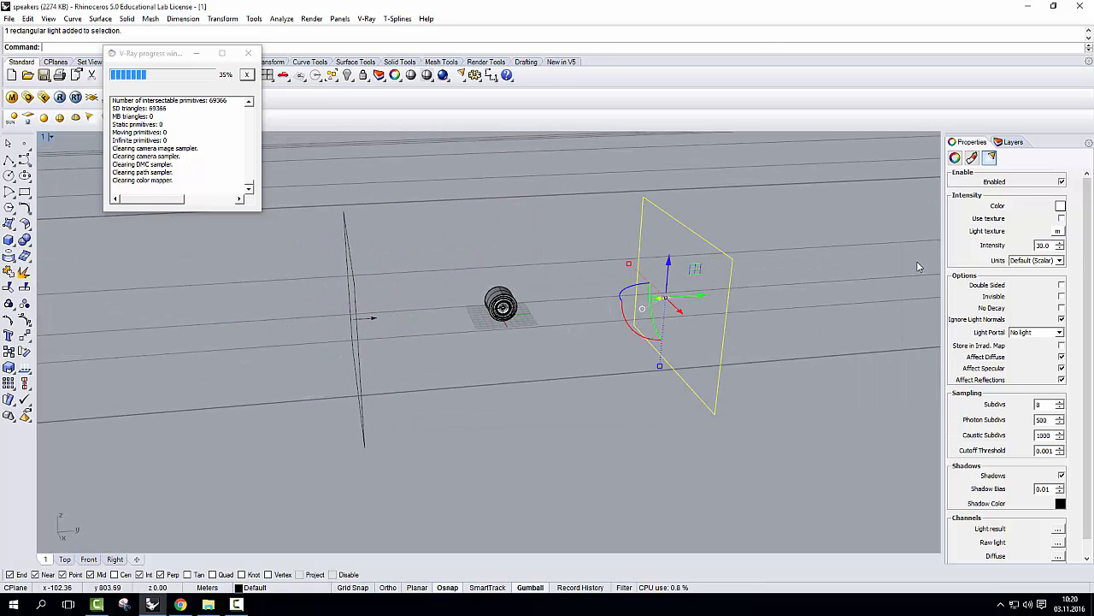
left_click(1060, 206)
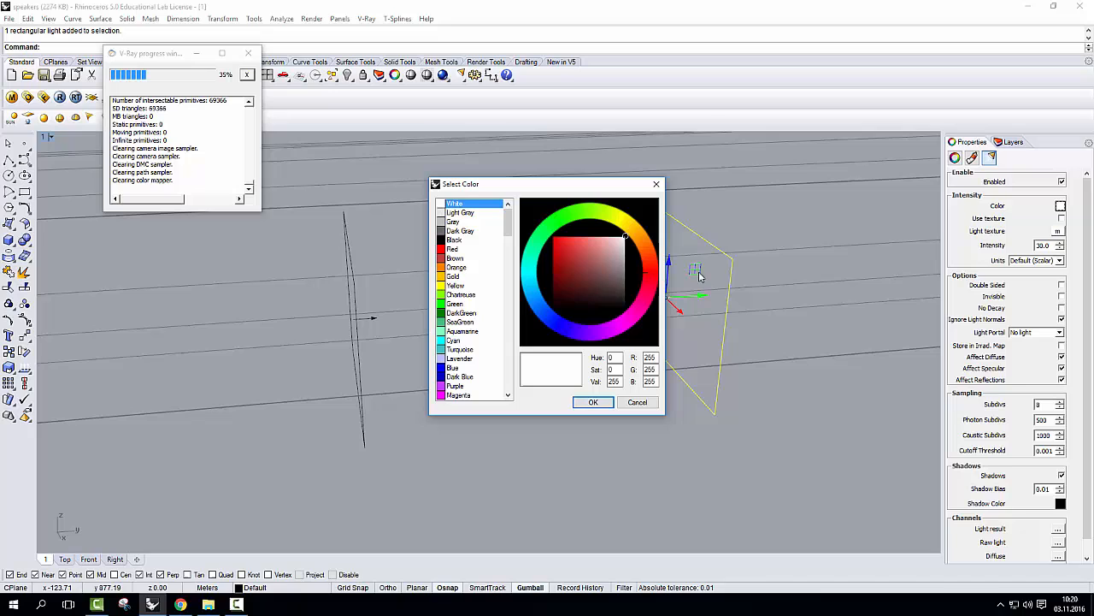
left_click(550, 319)
left_click_drag(583, 268, 607, 237)
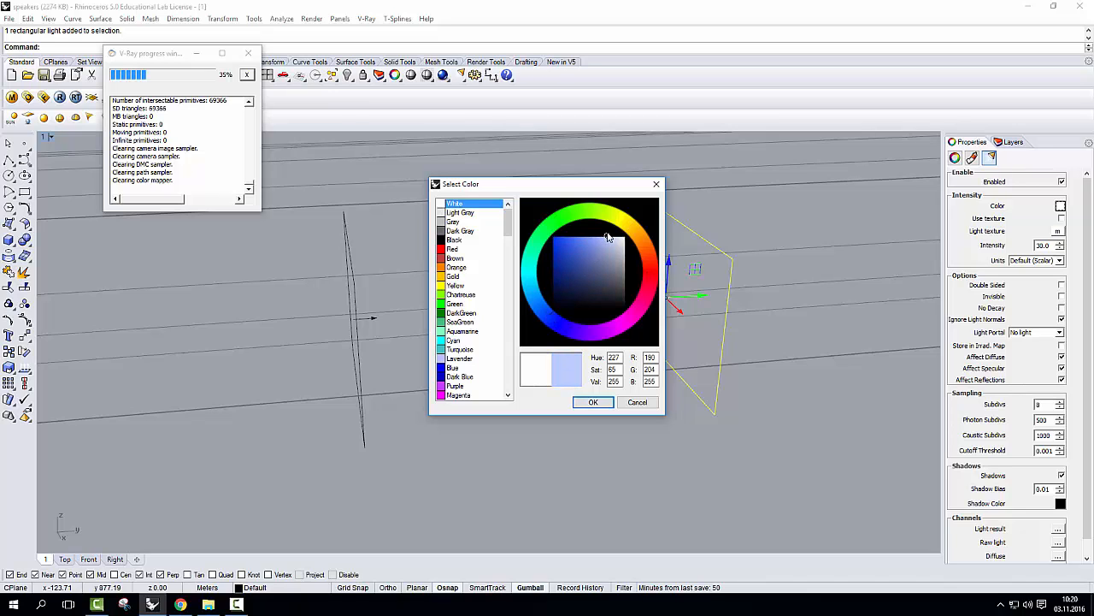
left_click(593, 403)
Restore the named view 1, test-render the colored lighting with mouse tracking enabled, and close the unfinished render.
left_click(48, 137)
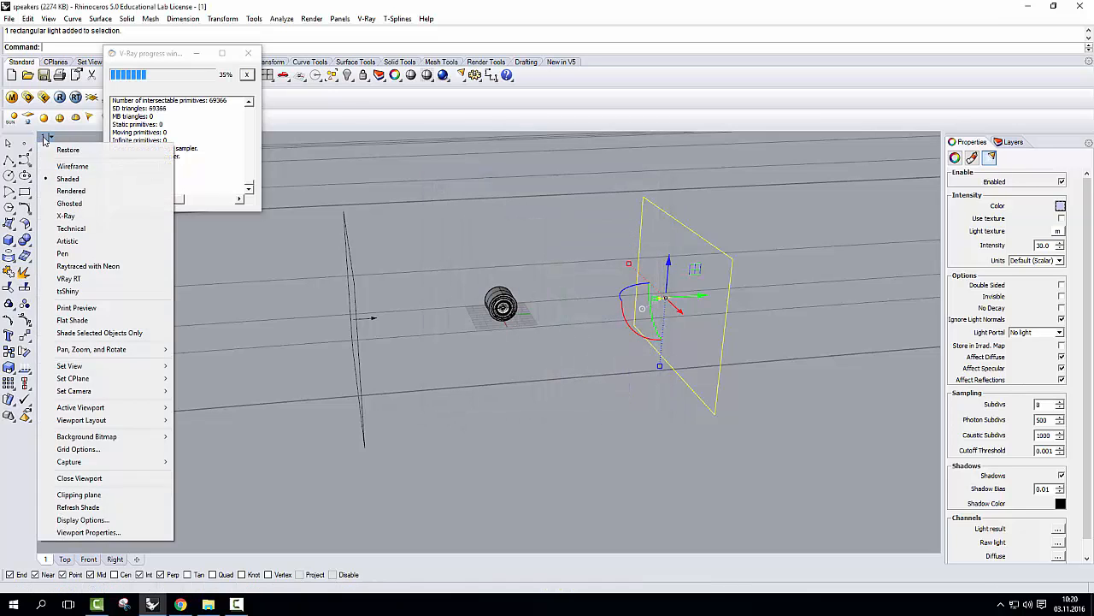
mouse_move(70, 365)
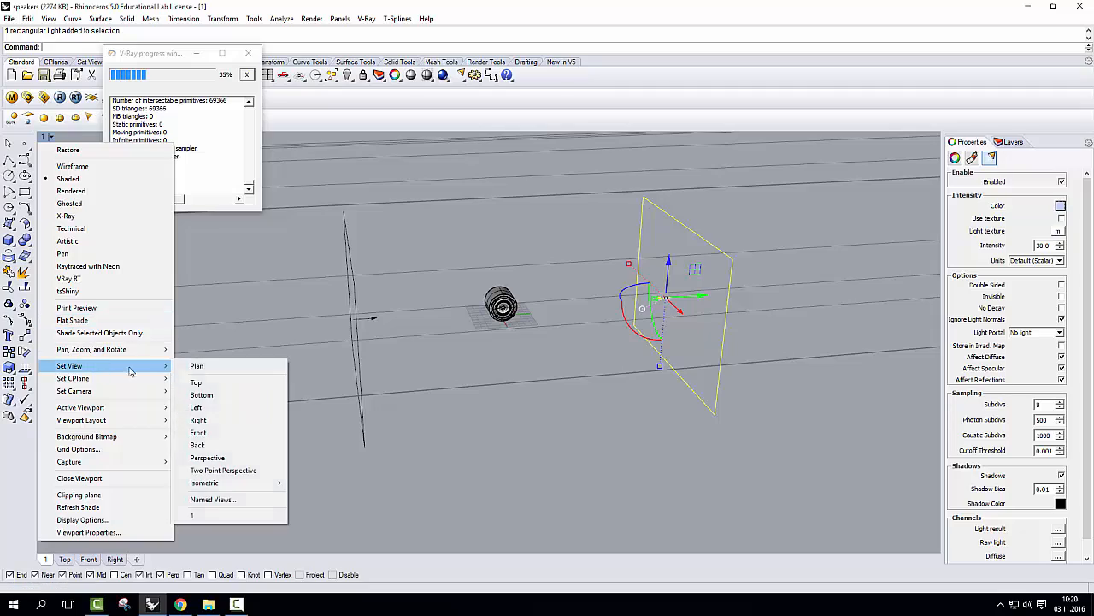
left_click(220, 516)
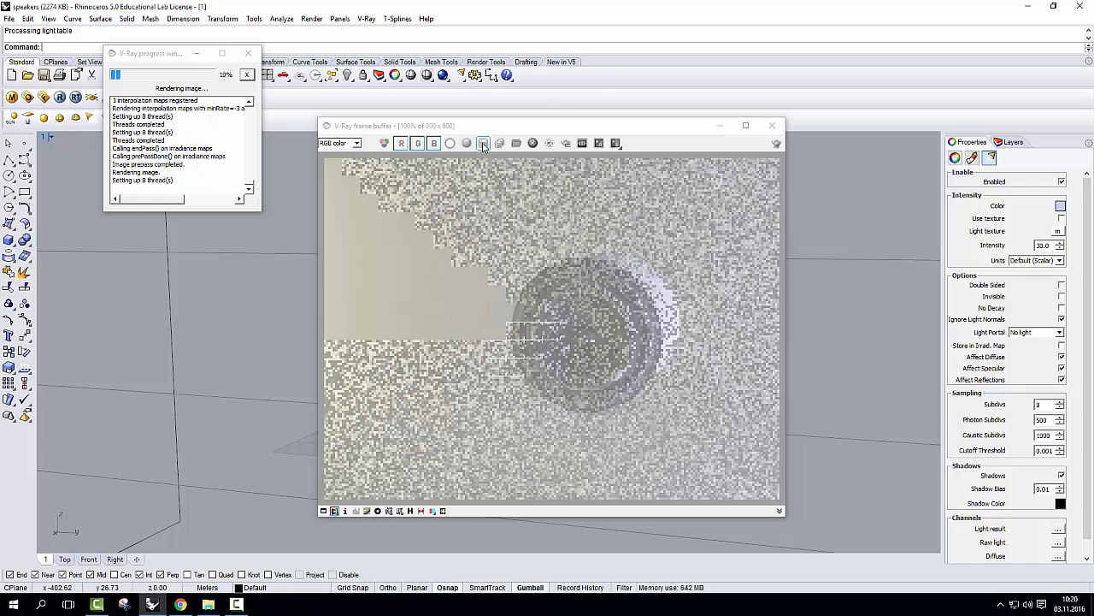
left_click(551, 144)
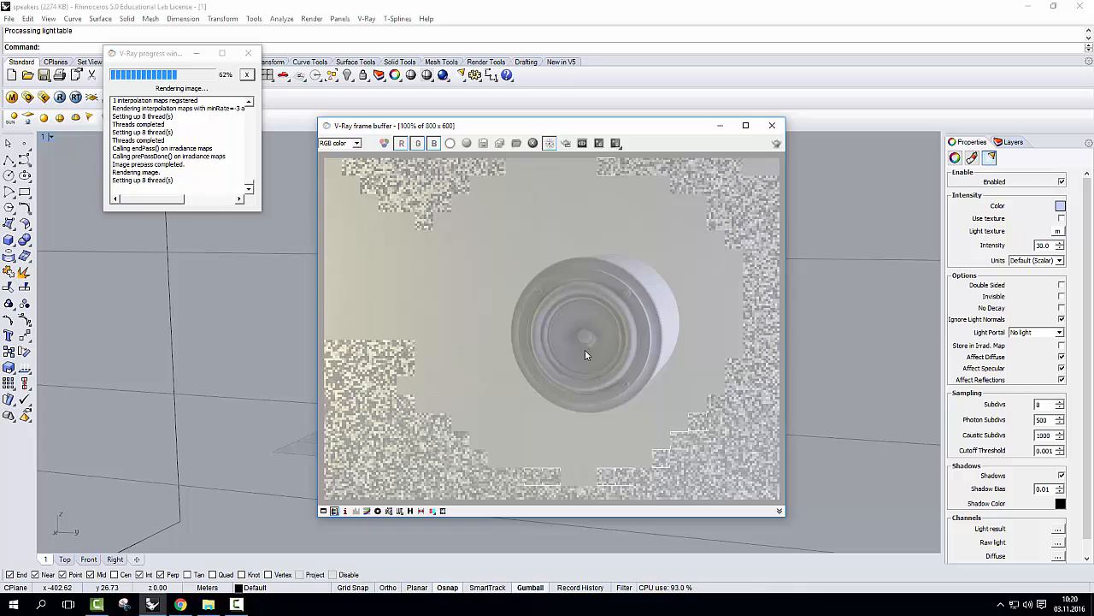
left_click(773, 126)
left_click(247, 53)
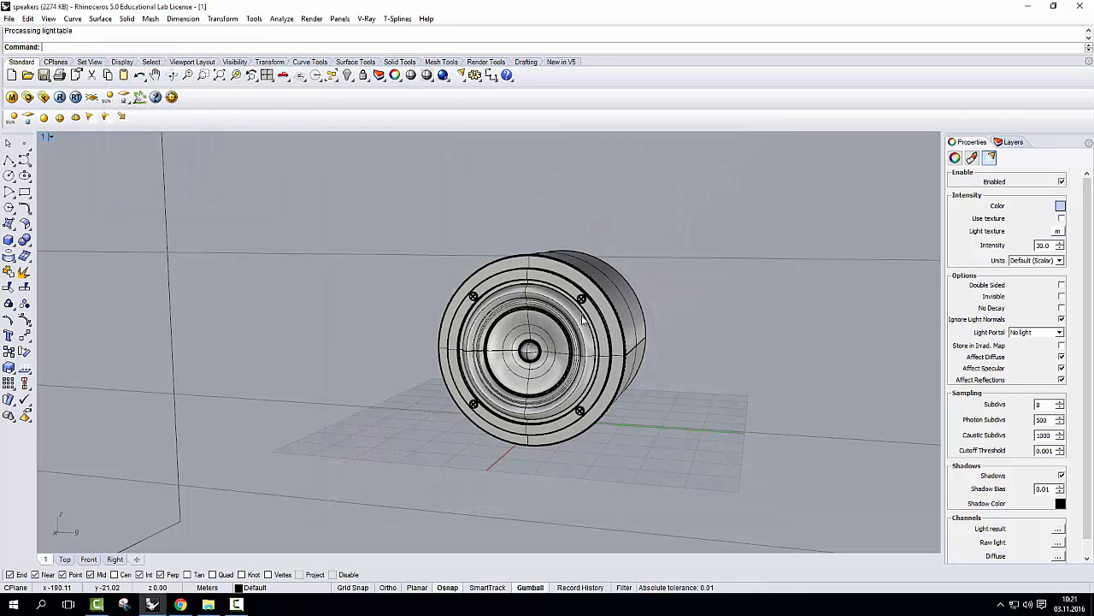
scroll(553, 321, "down", 3)
right_click_drag(553, 321, 525, 310)
scroll(517, 340, "down", 5)
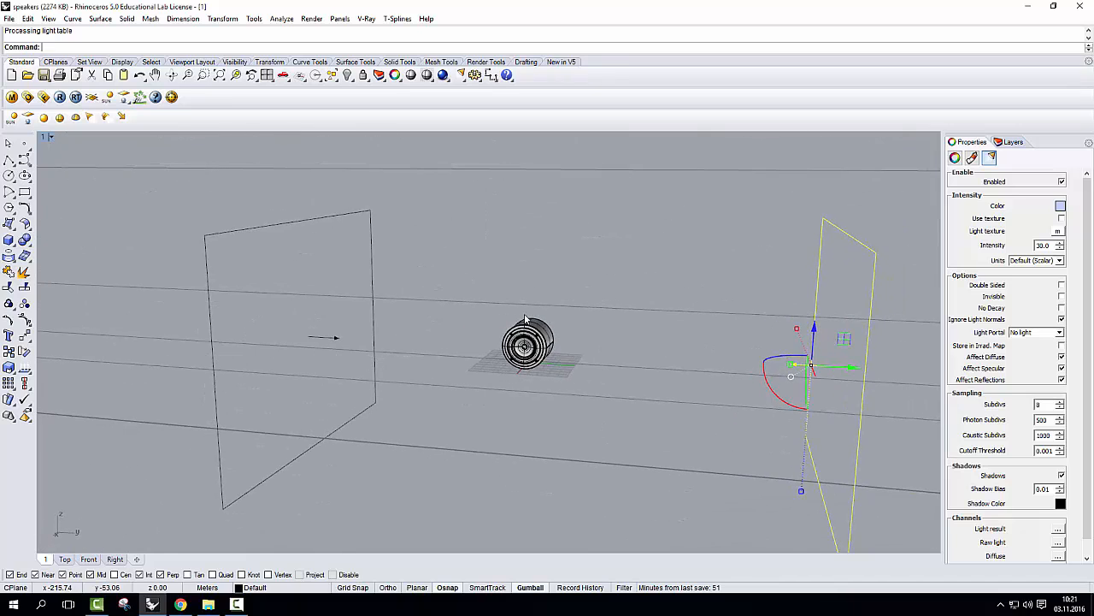
scroll(525, 299, "up", 3)
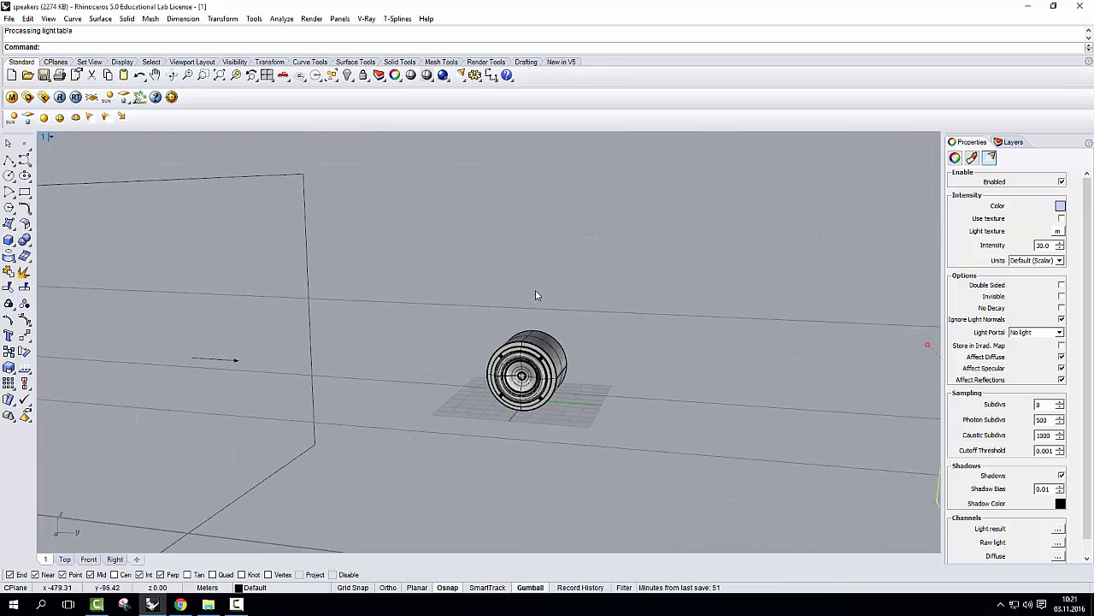
Try to assign a TexBitmap texture to the GI skylight in the V-Ray environment settings, cancelling without choosing an image.
left_click(28, 98)
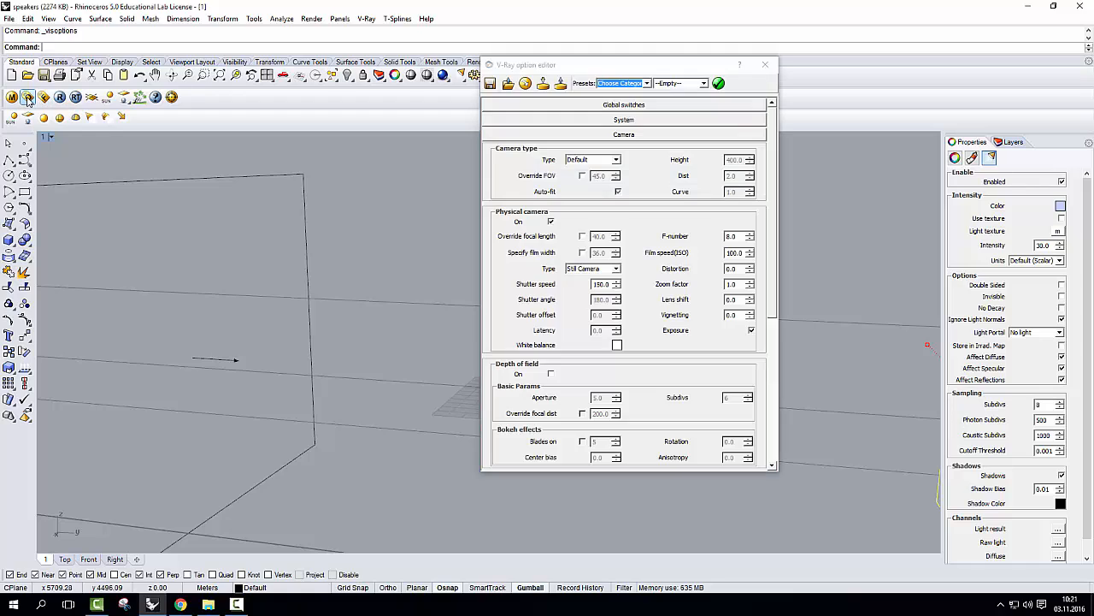
left_click(623, 134)
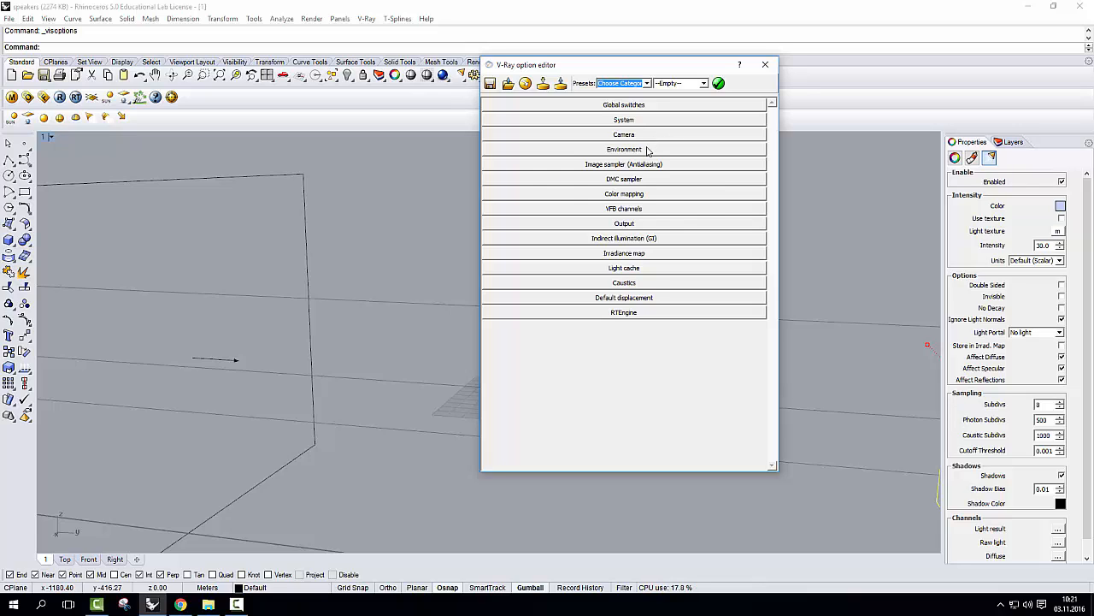
left_click(647, 149)
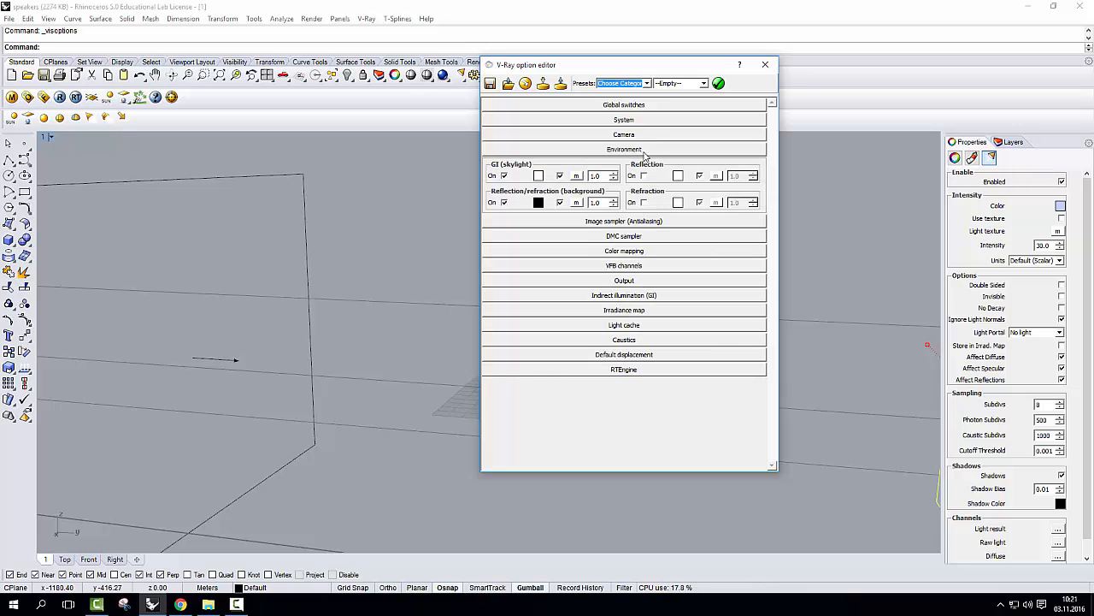
left_click(577, 176)
left_click(592, 240)
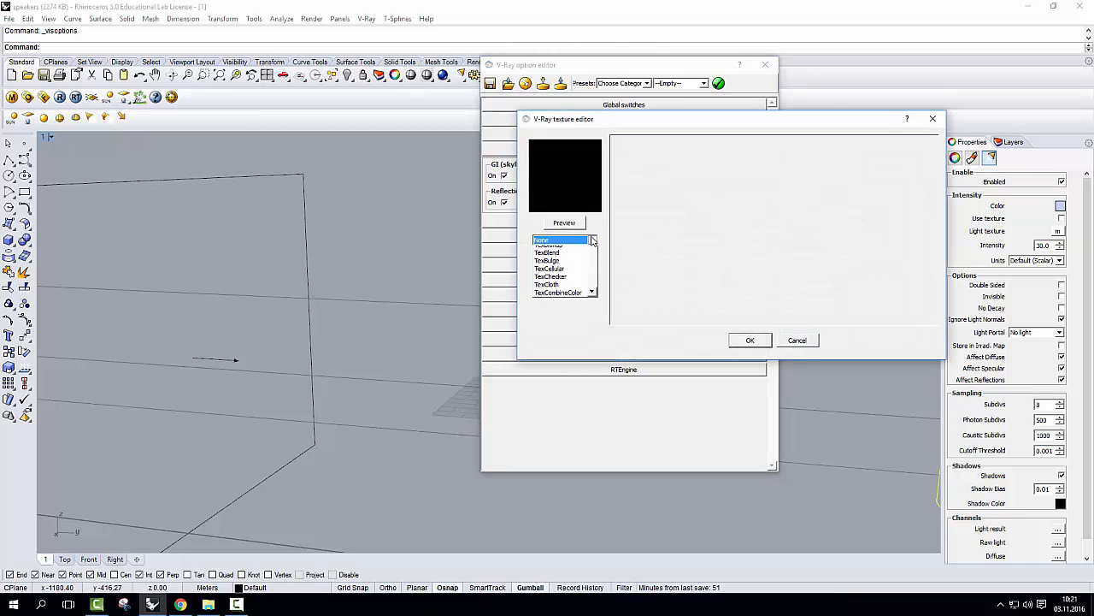
left_click(564, 282)
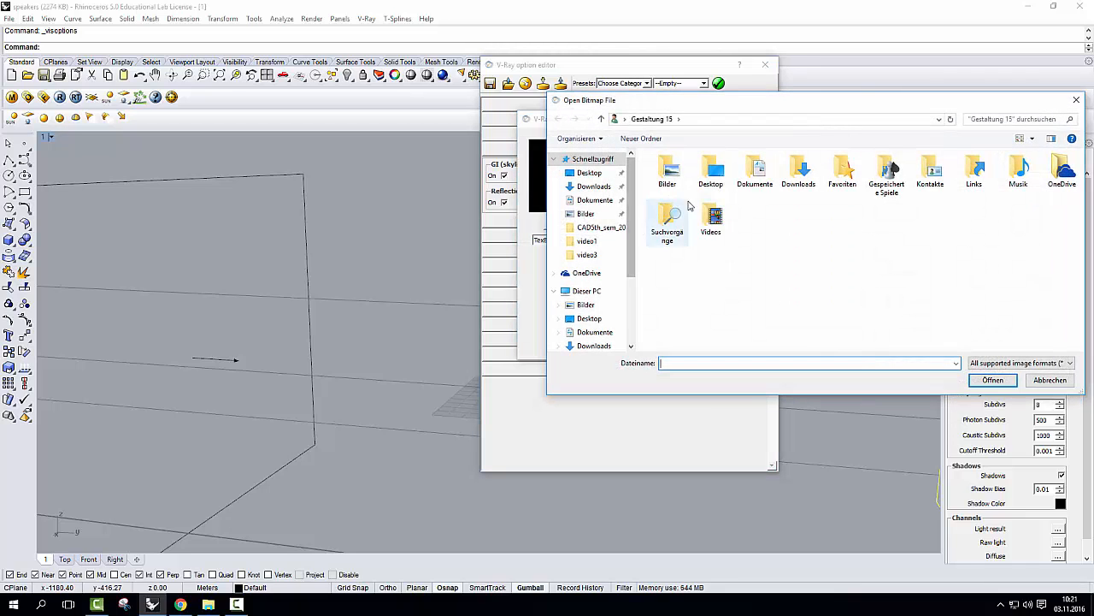
left_click(1050, 380)
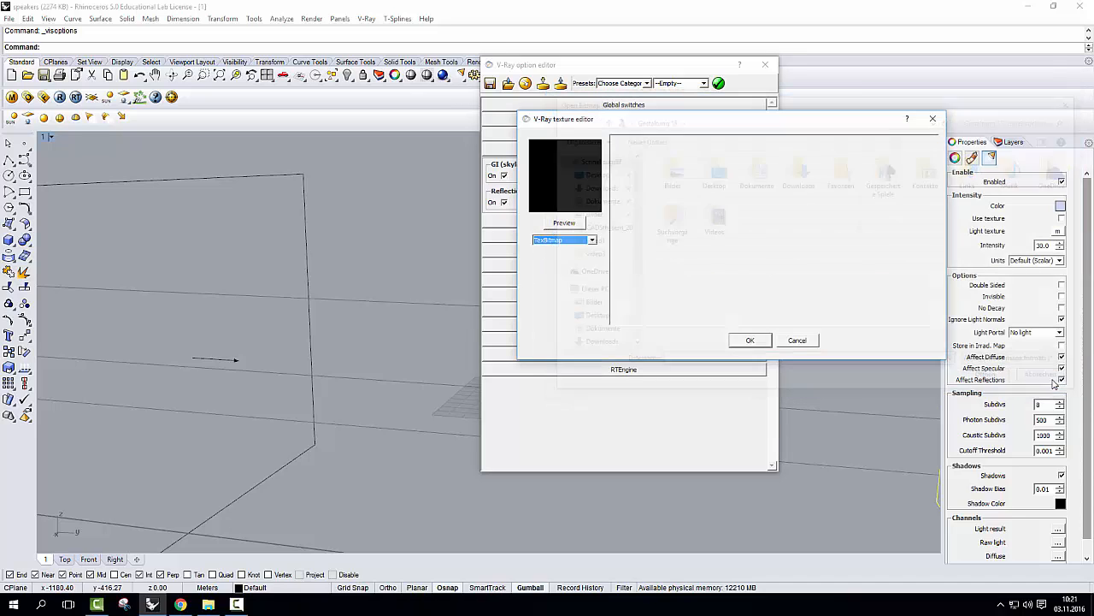
left_click(797, 341)
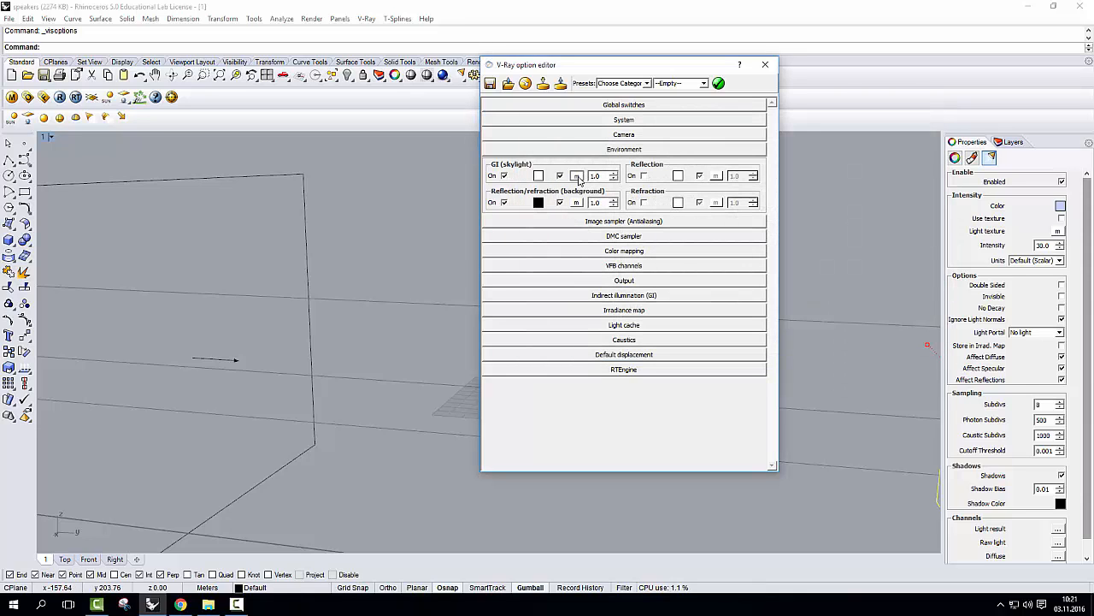
Review the texture types offered for the GI skylight, keeping None, and collapse the environment settings.
left_click(578, 176)
left_click(592, 242)
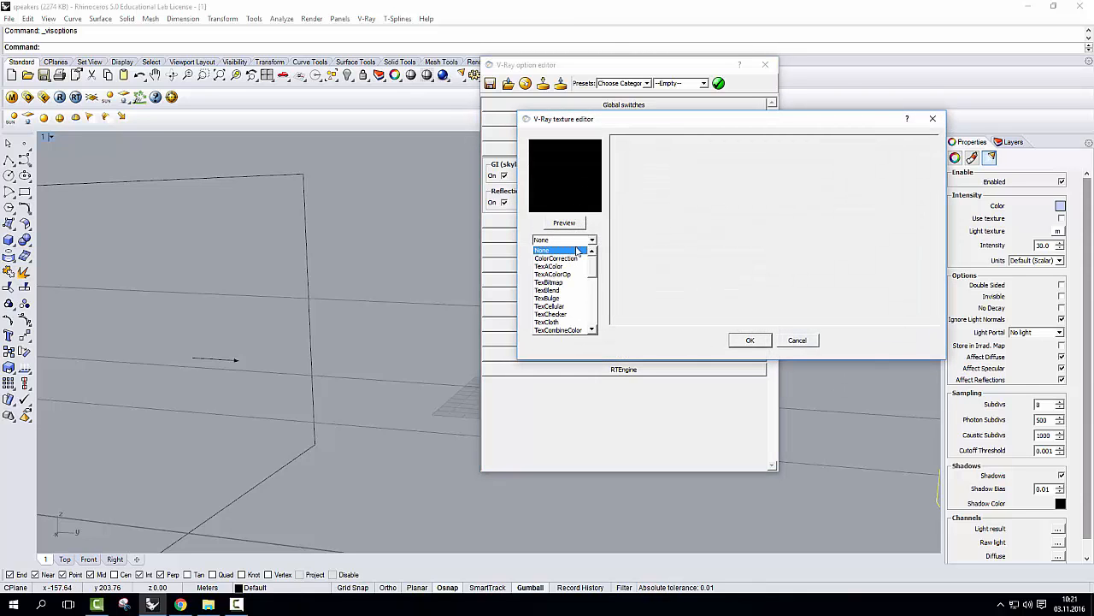
left_click(751, 341)
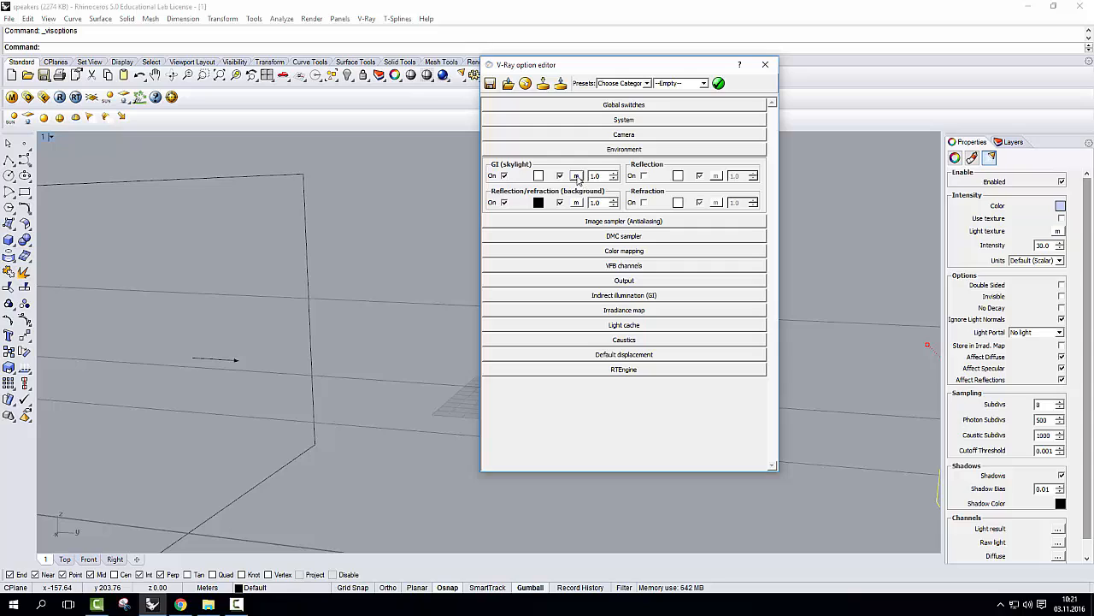
left_click(625, 151)
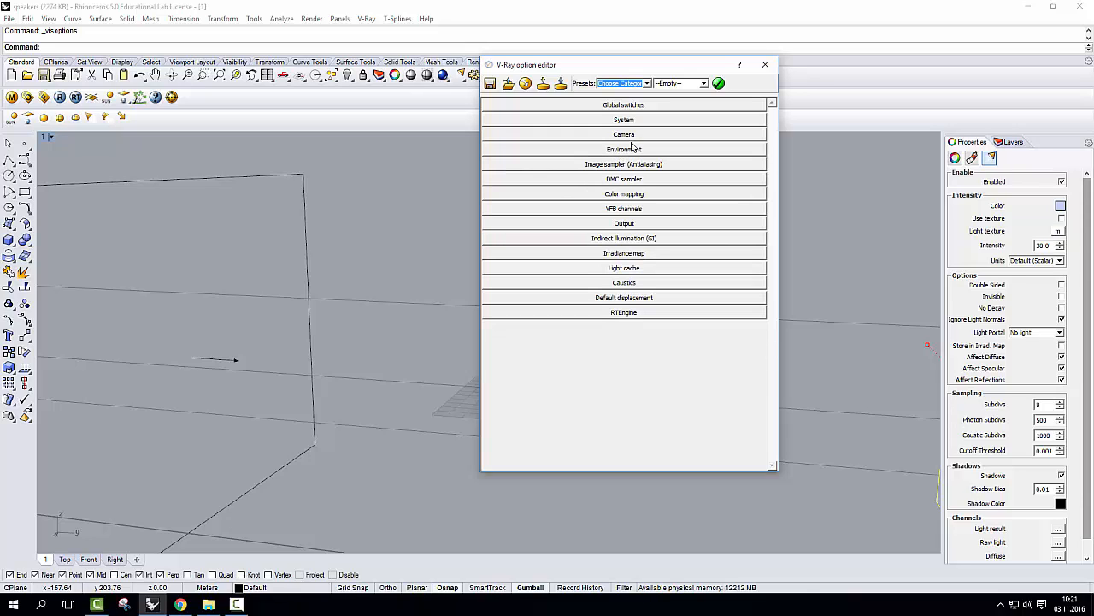
Try Brute force for the secondary bounces of indirect illumination, return to Light cache, and close the V-Ray options.
left_click(625, 238)
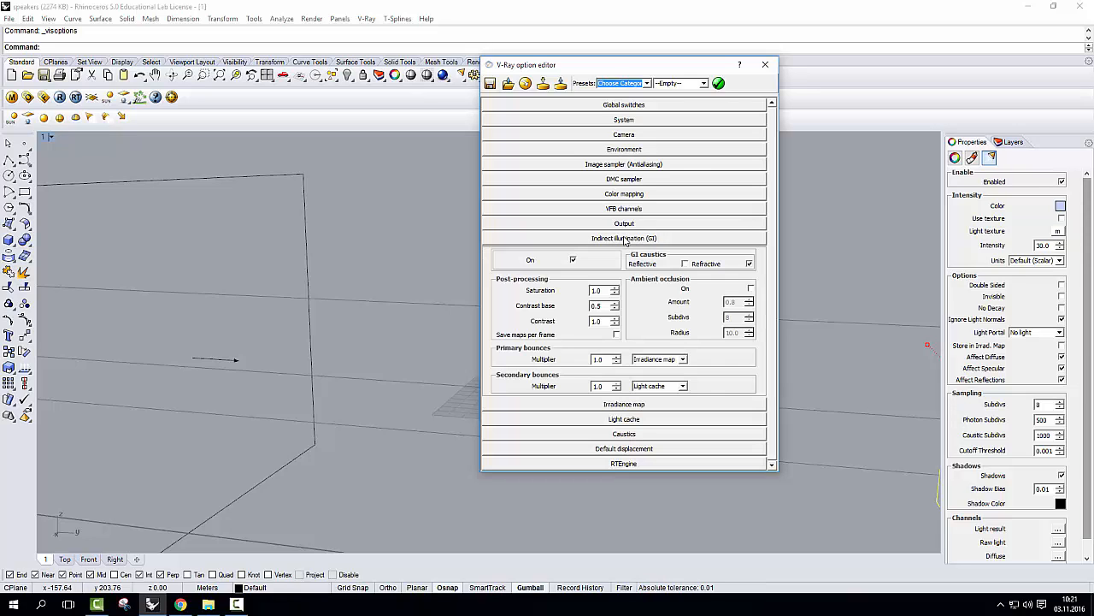
left_click(682, 386)
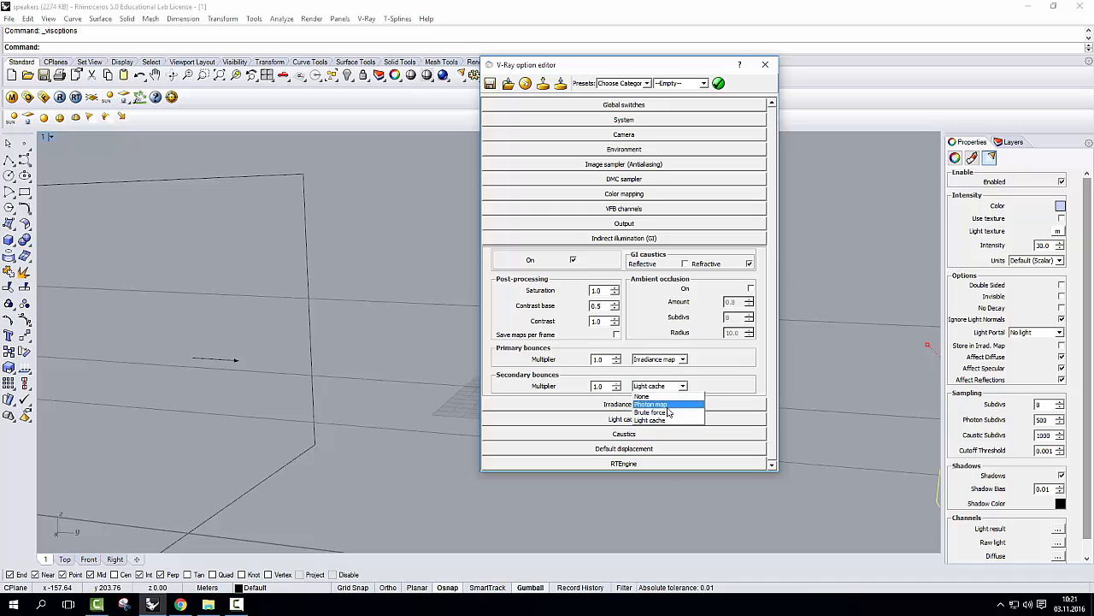
left_click(663, 412)
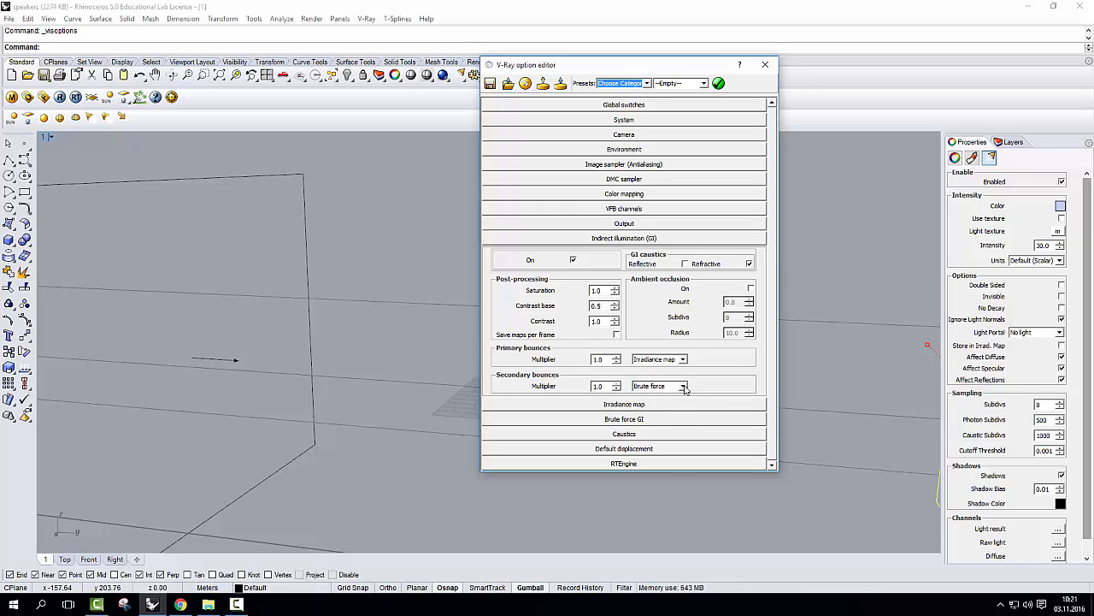
left_click(657, 389)
left_click(663, 419)
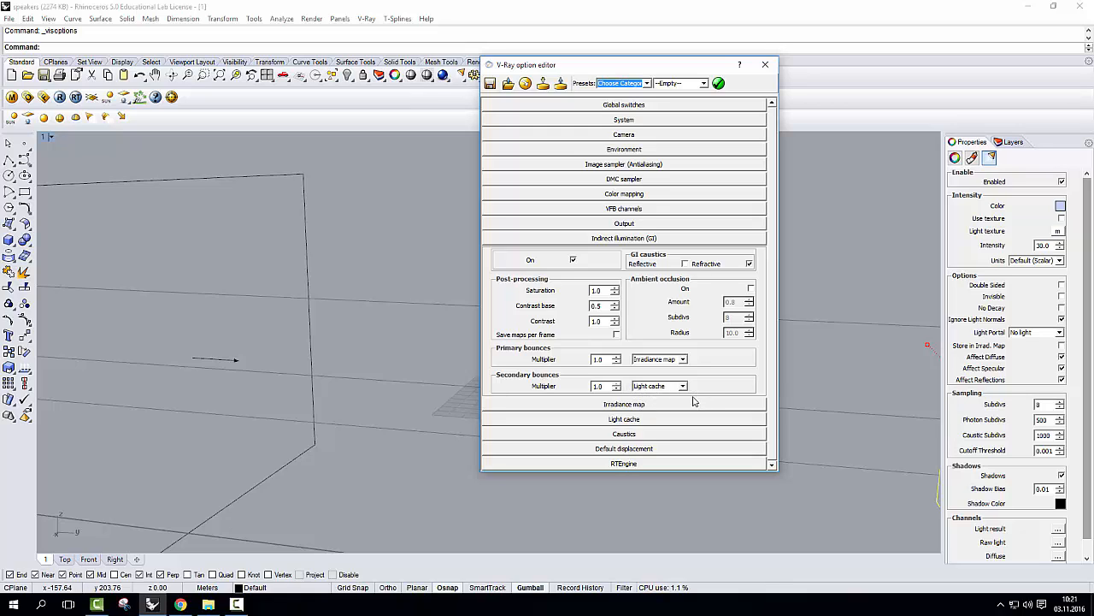
left_click(637, 241)
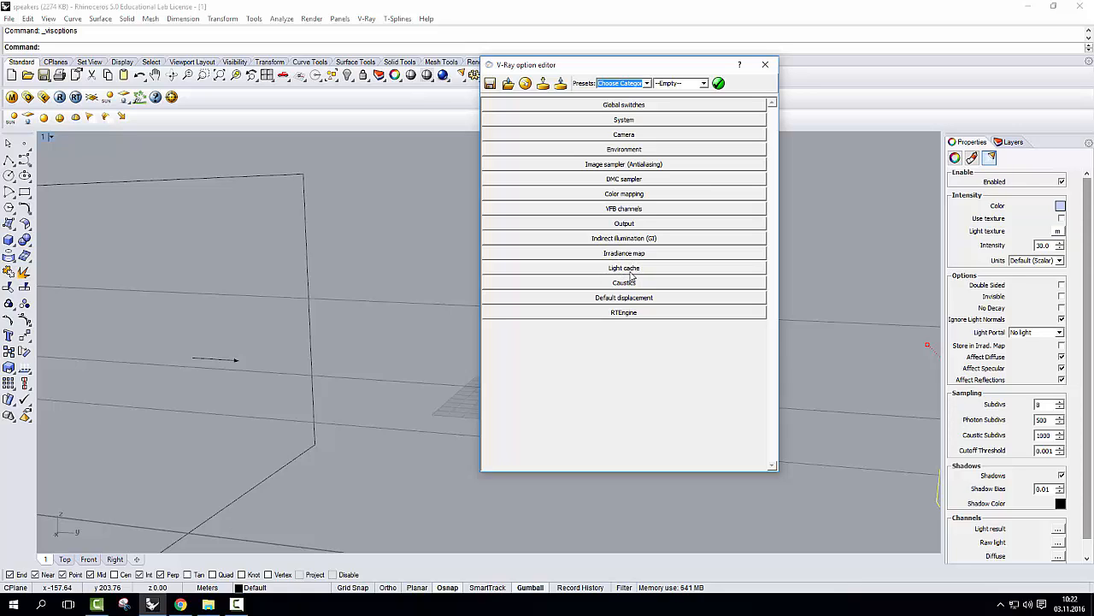
left_click(765, 64)
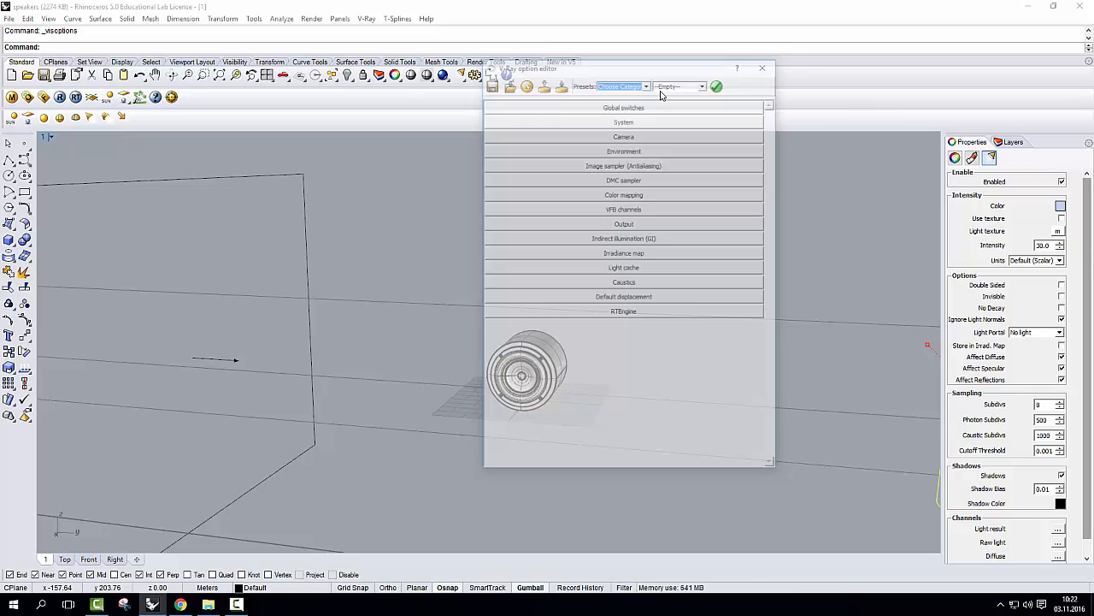
Restore the named view 1 and set the physical camera's shutter speed to 100 in the V-Ray options.
left_click(48, 136)
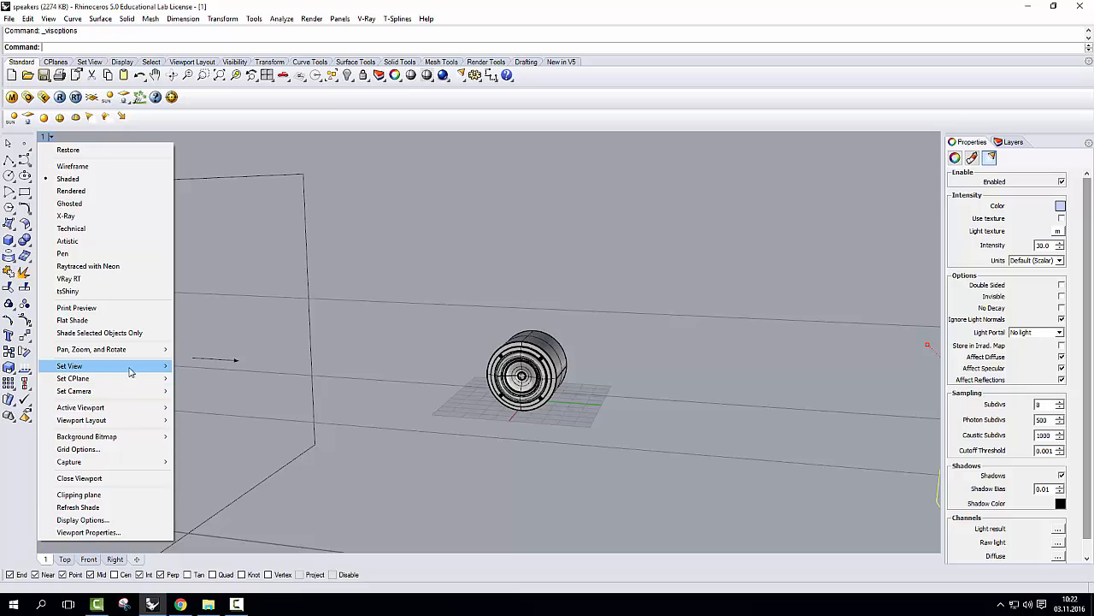
mouse_move(130, 367)
left_click(209, 518)
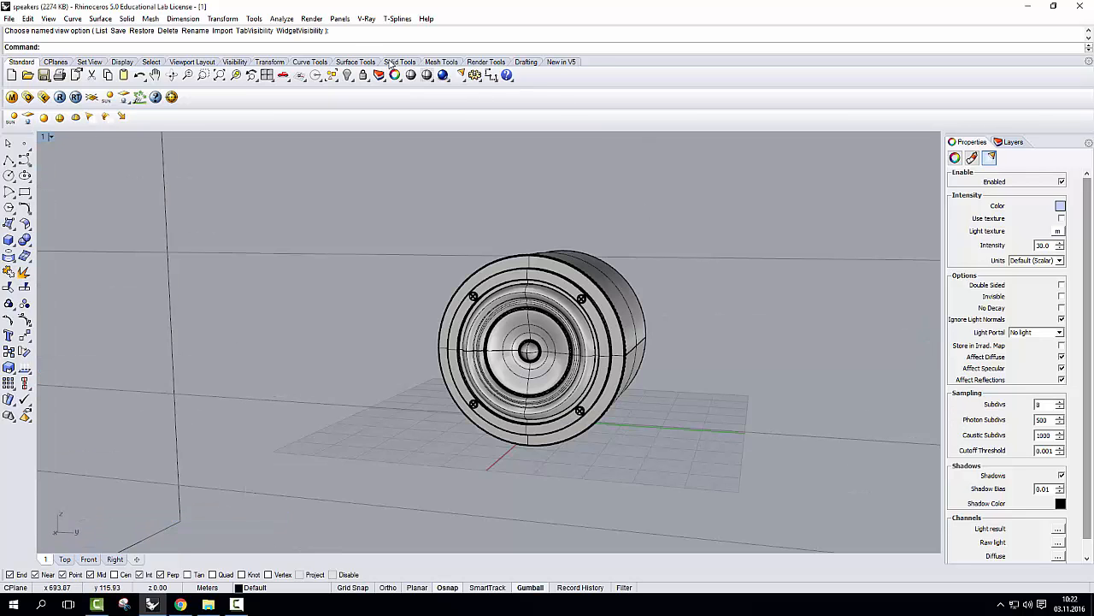
left_click(28, 97)
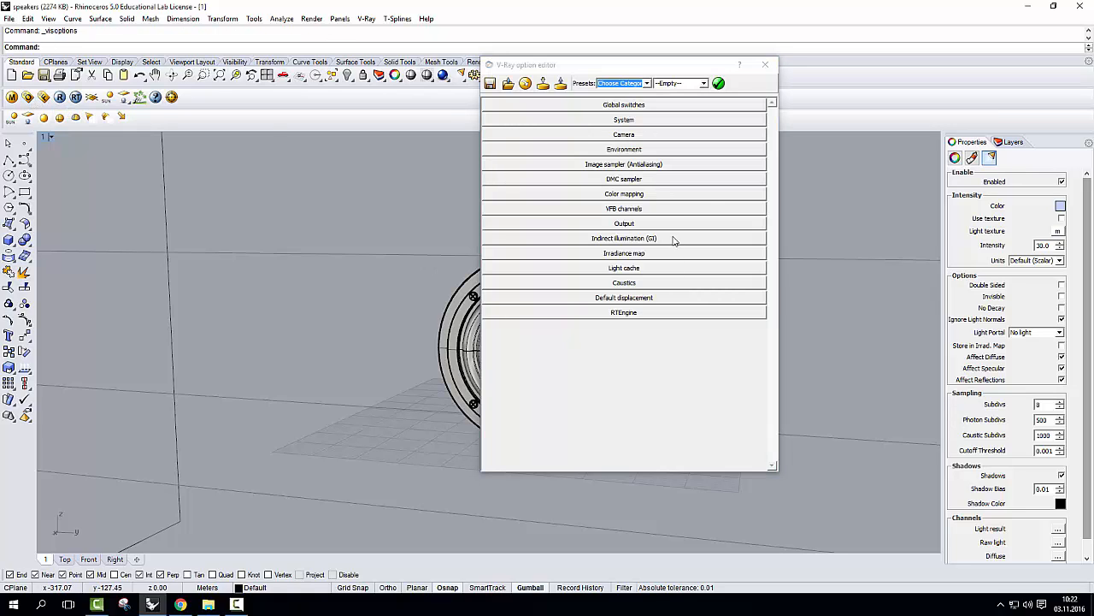
left_click(633, 135)
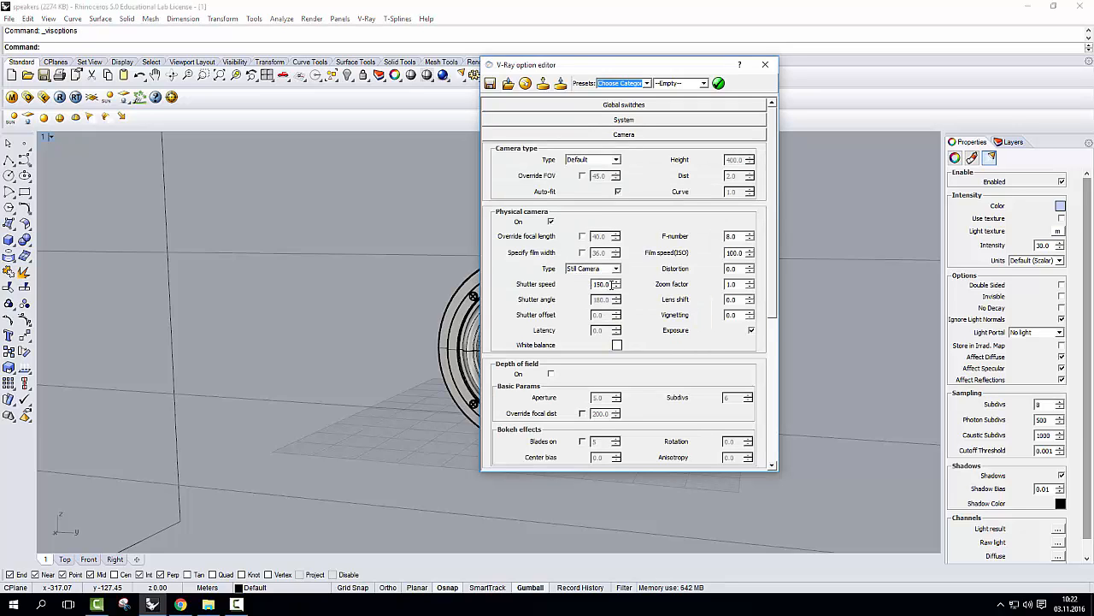
double_click(603, 284)
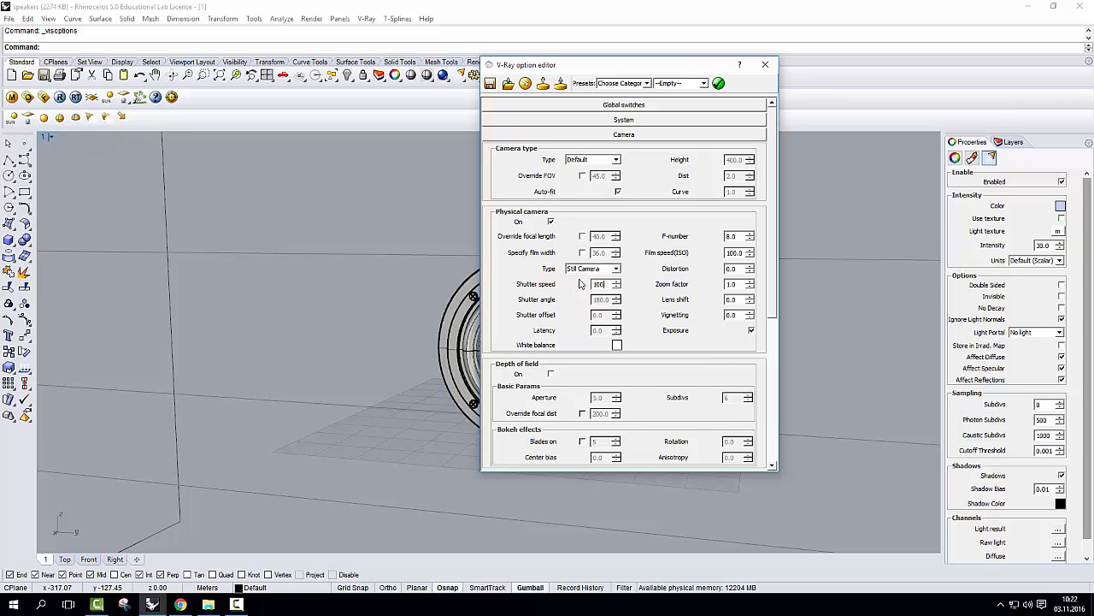
left_click(765, 65)
Test-render the scene, examine the speaker's front in the frame buffer, and close the unfinished render with its progress window.
left_click(444, 77)
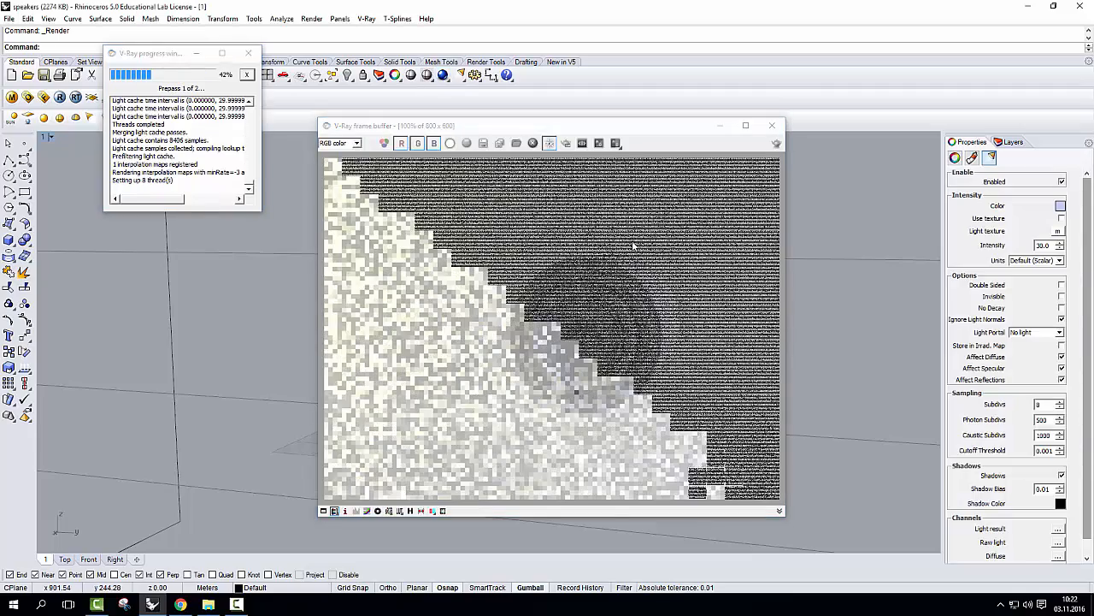
left_click(555, 149)
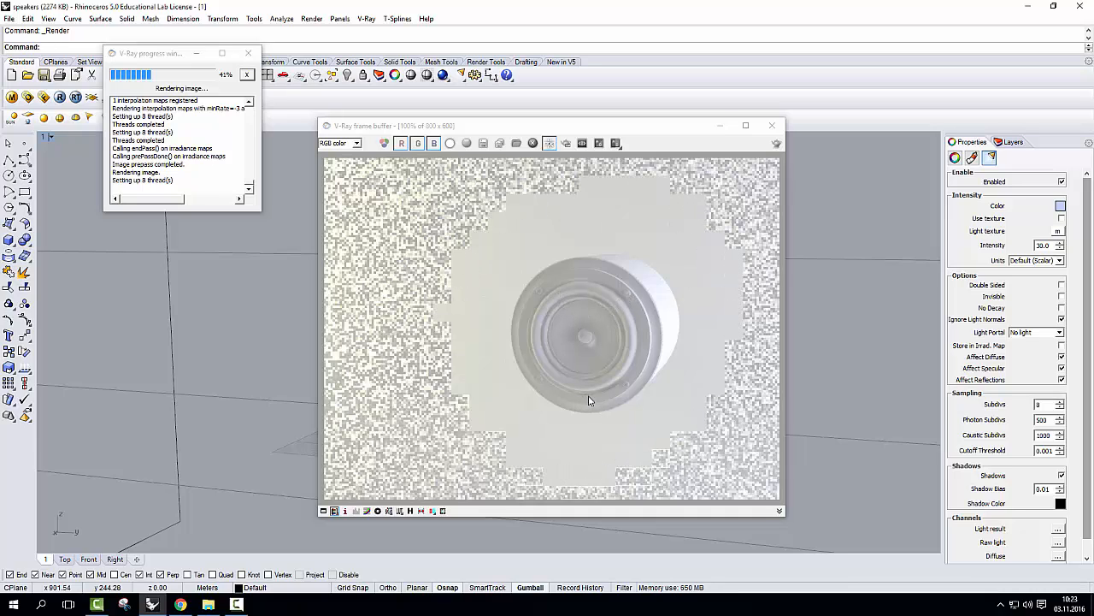
scroll(579, 400, "up", 2)
scroll(554, 389, "down", 1)
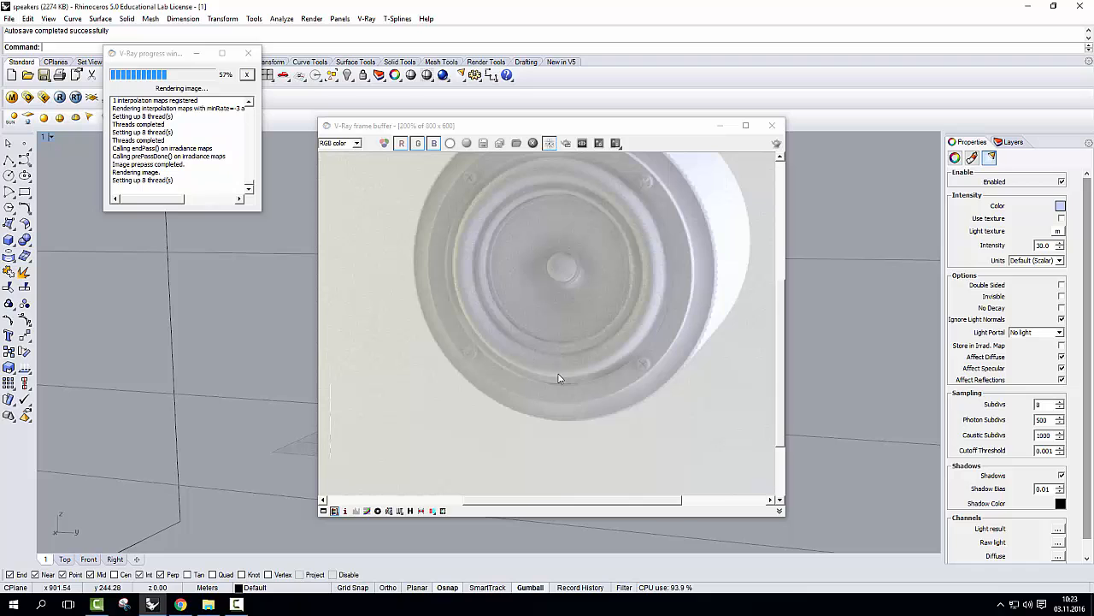
left_click(772, 125)
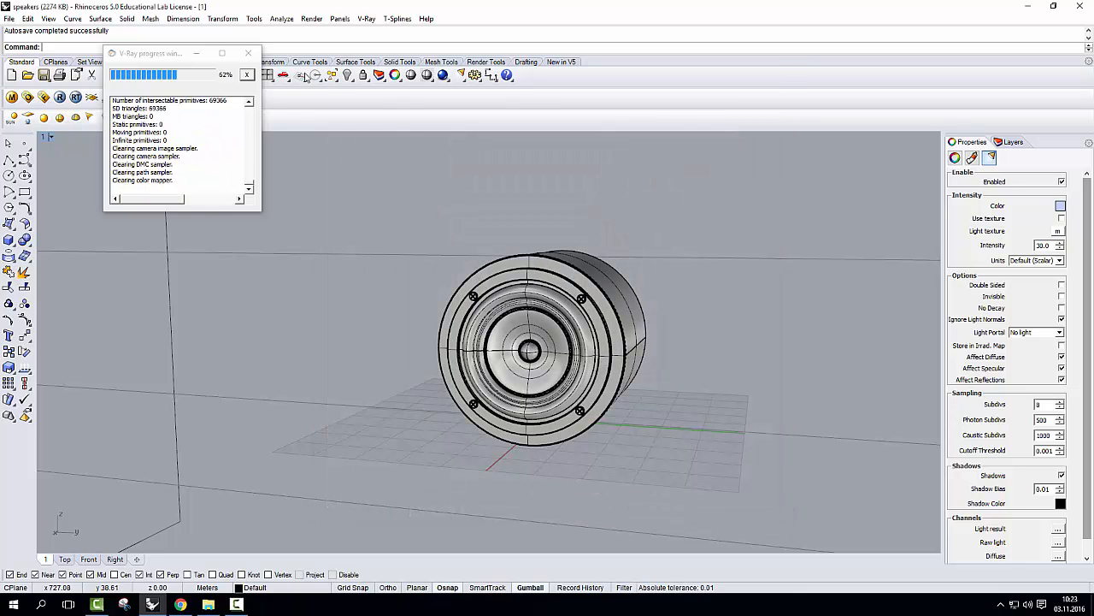
left_click(248, 55)
Set the sampling of both rectangular lights to 80 subdivs and 1000 photon subdivs.
scroll(496, 272, "down", 6)
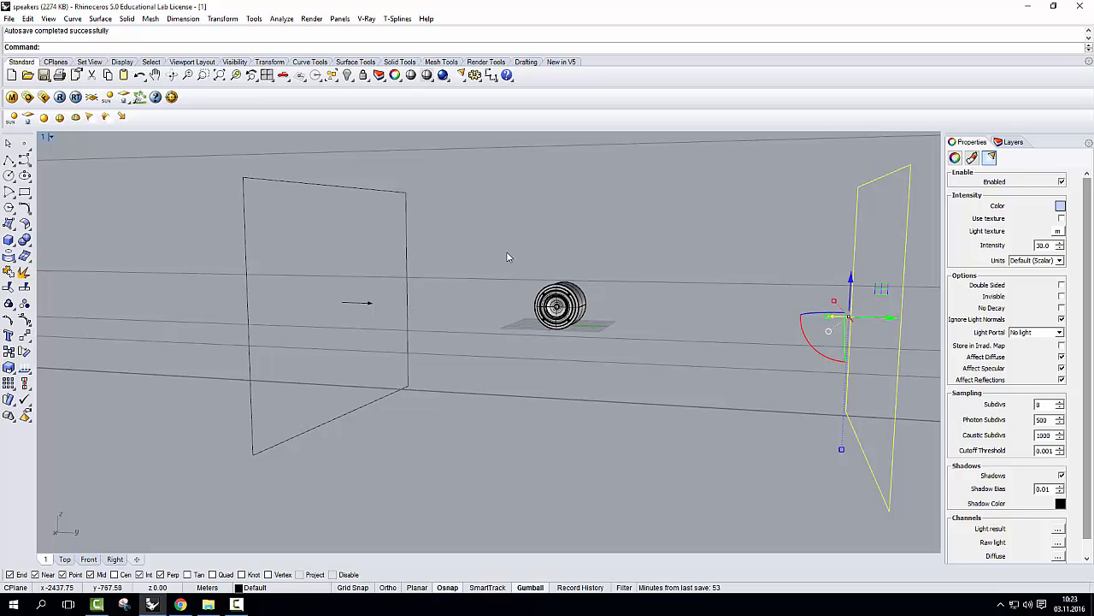
right_click_drag(698, 318, 689, 375)
left_click(742, 421)
left_click(762, 407)
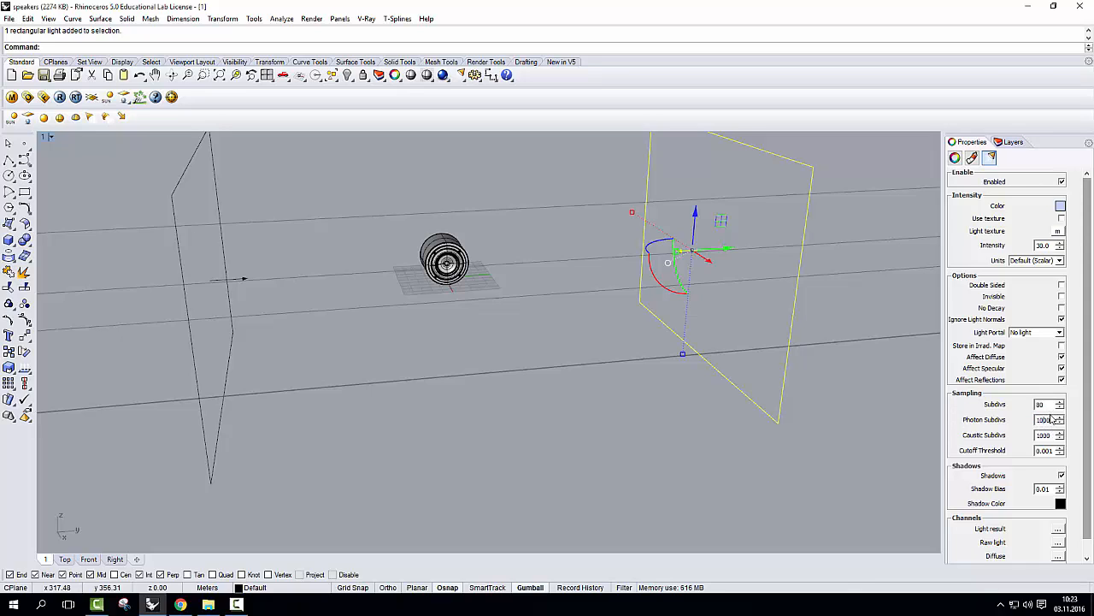
left_click(205, 441)
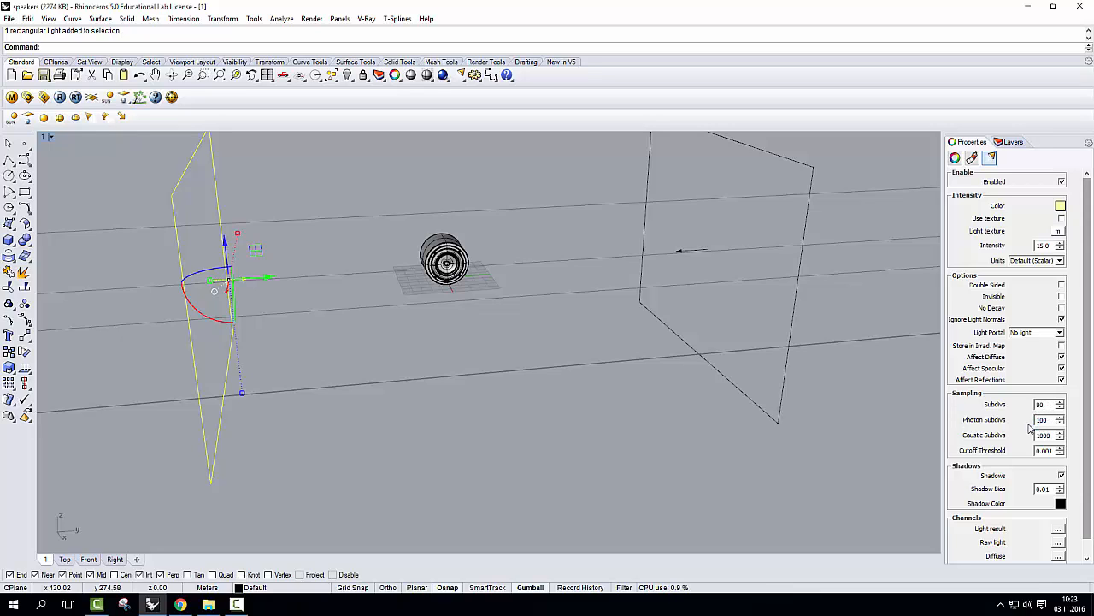
Restore the named view 1 and render the scene, examining the speaker and background quality in the frame buffer.
left_click(44, 137)
mouse_move(87, 366)
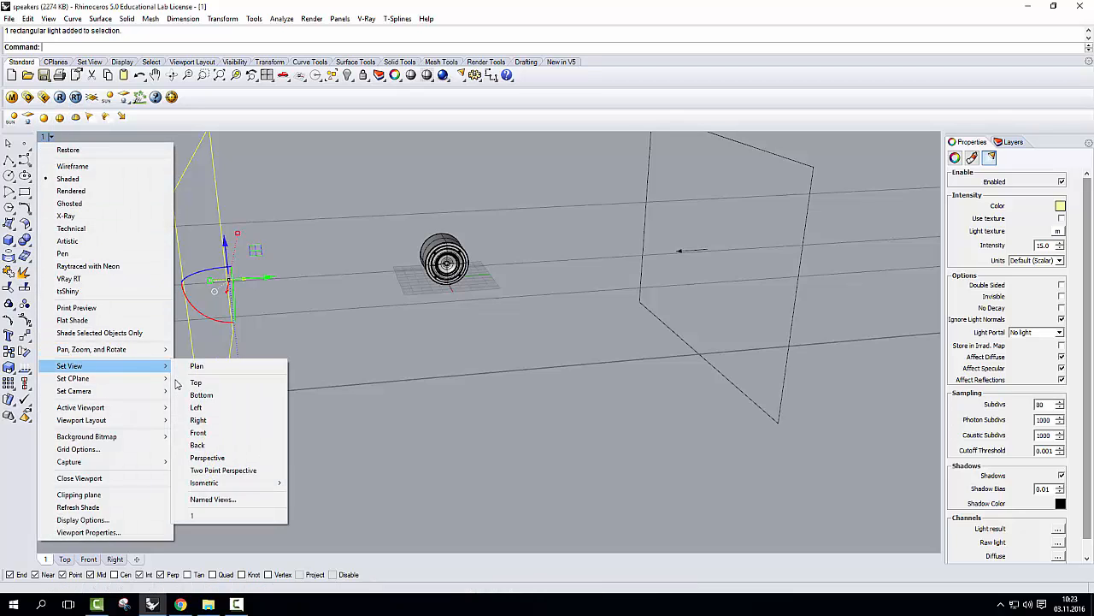
left_click(230, 504)
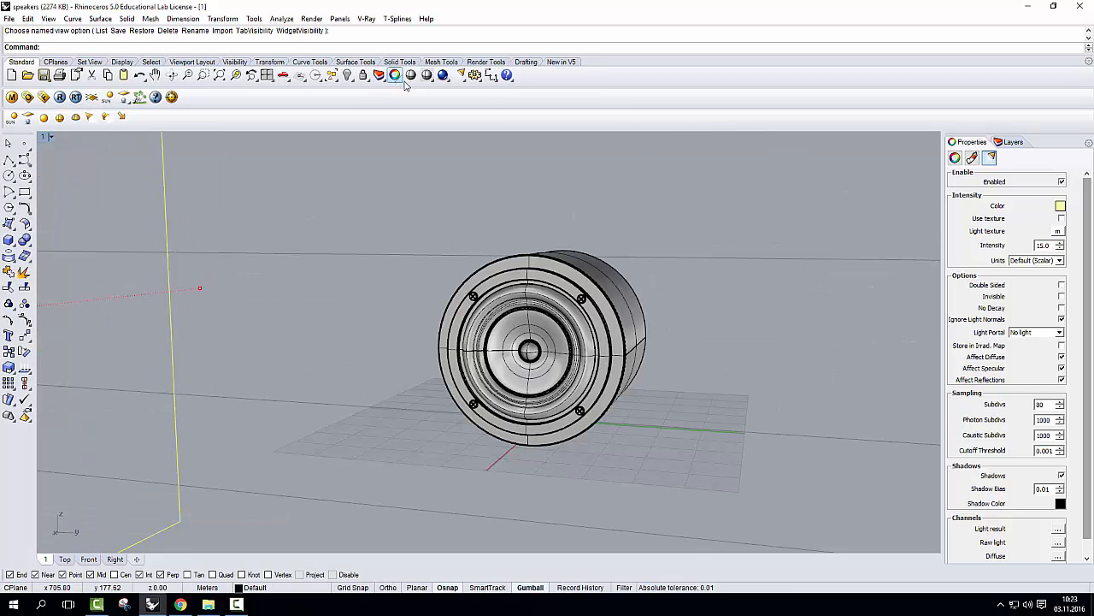
left_click(443, 75)
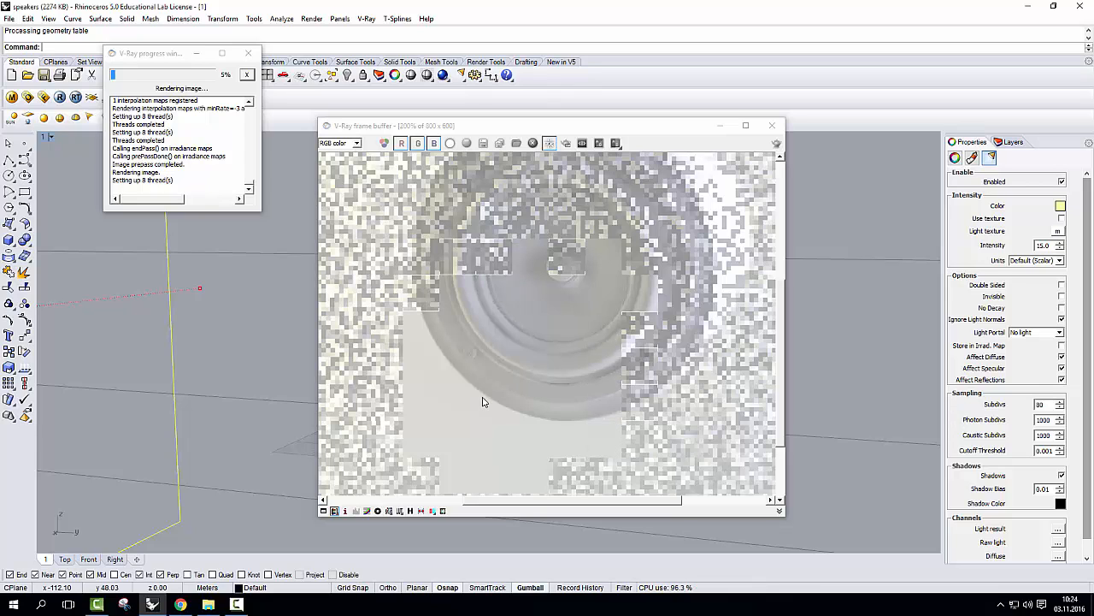
scroll(489, 403, "down", 1)
scroll(630, 350, "up", 1)
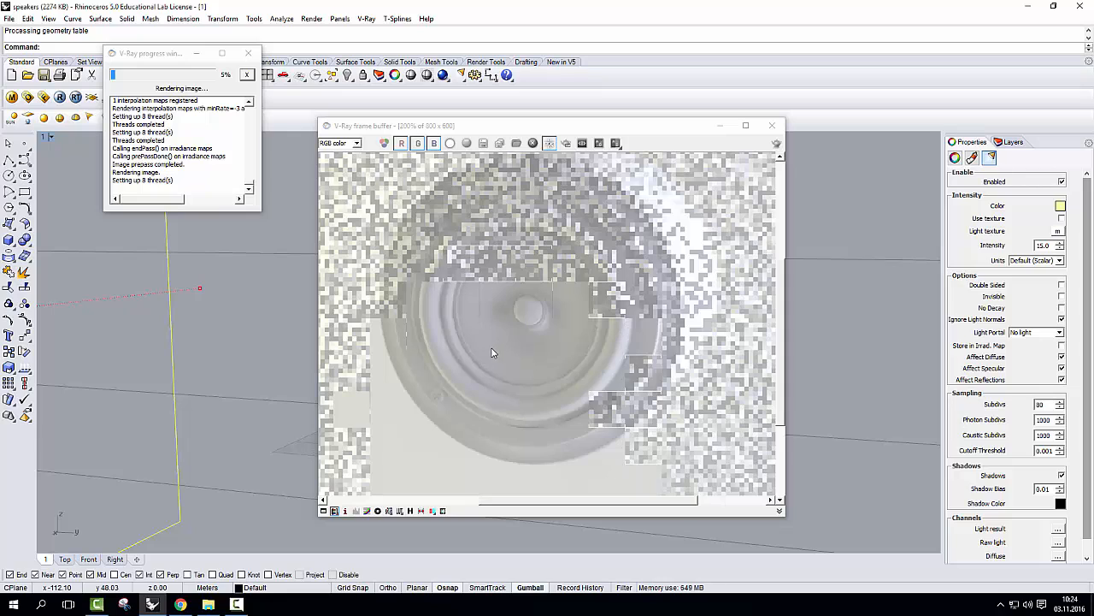
scroll(636, 270, "down", 2)
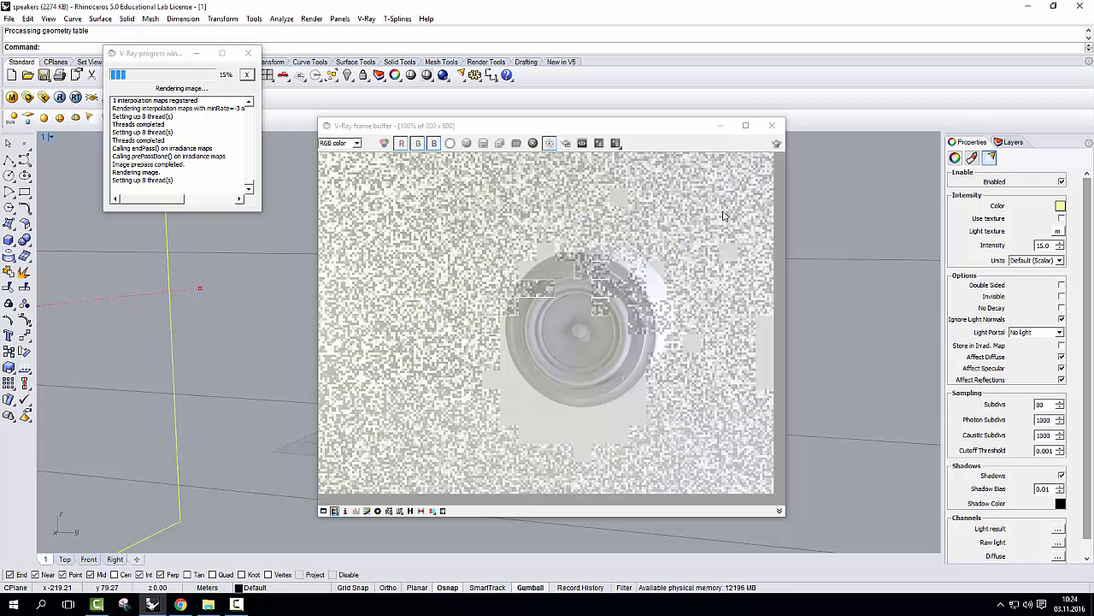
Close the unfinished render in the frame buffer and set the light cache subdivs to 1000 in the V-Ray options.
left_click(773, 128)
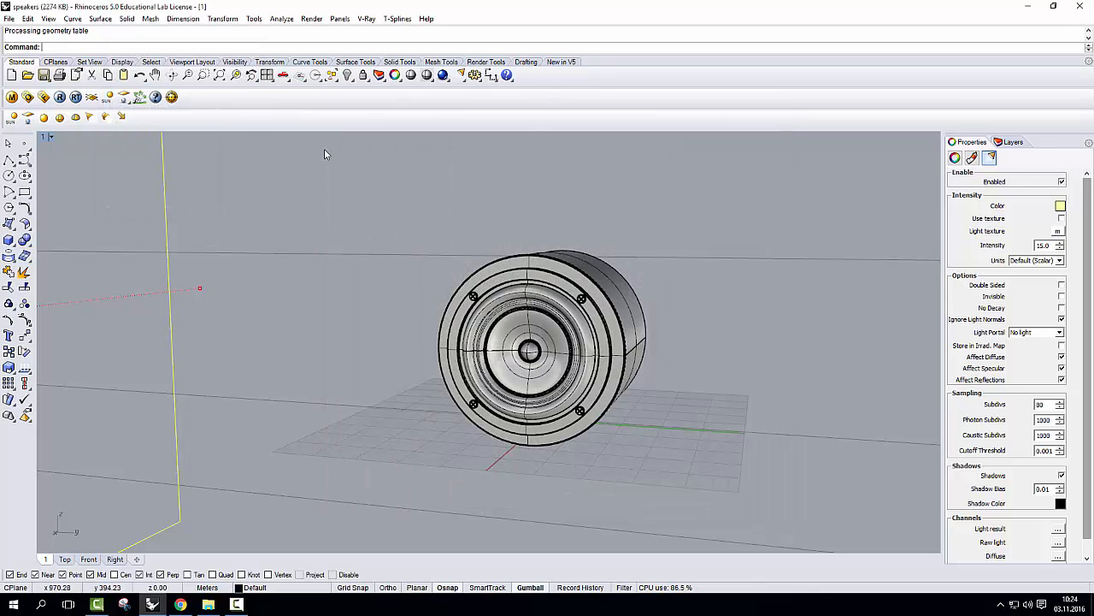
left_click(28, 100)
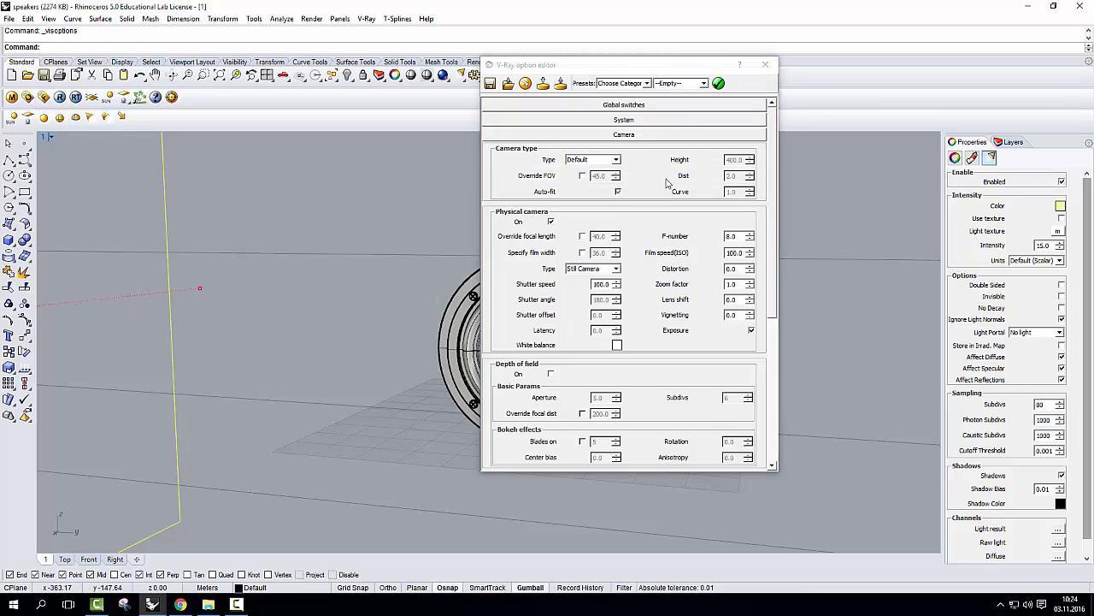
left_click(642, 135)
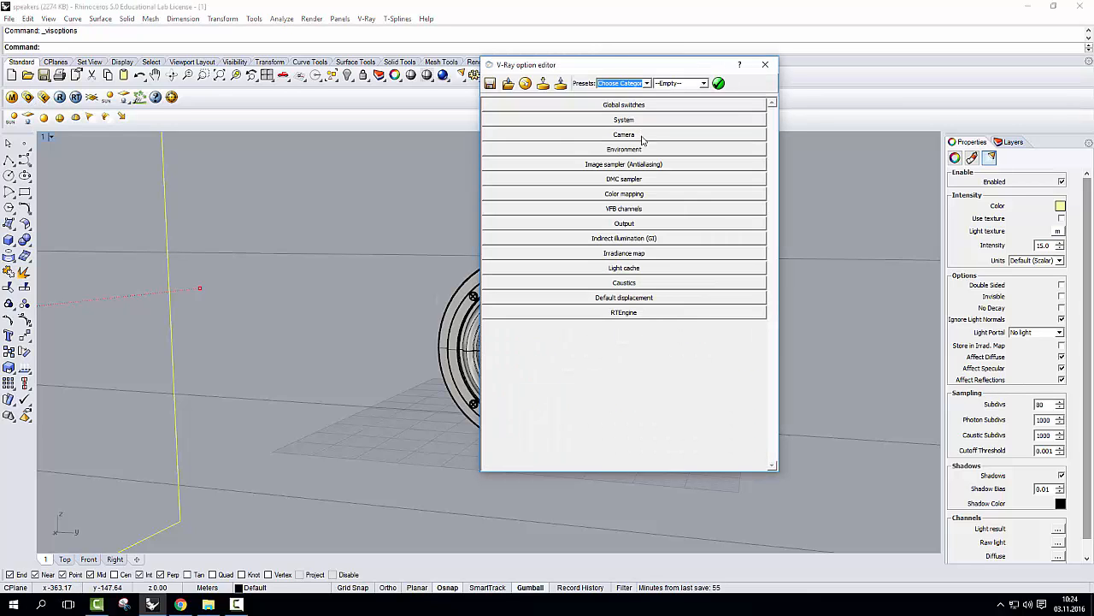
left_click(637, 272)
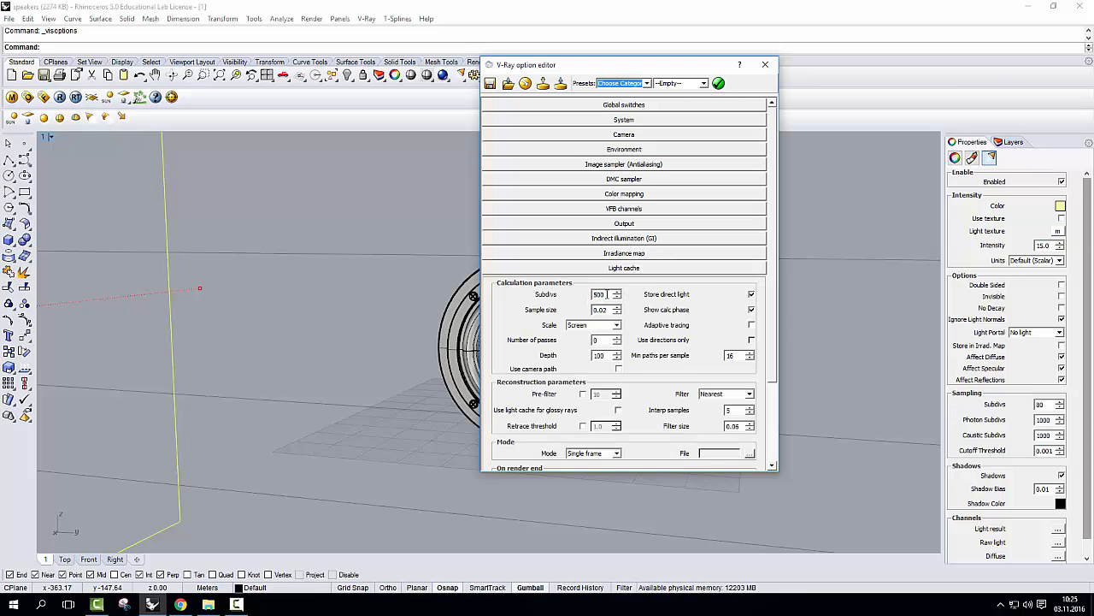
double_click(607, 294)
type("1000")
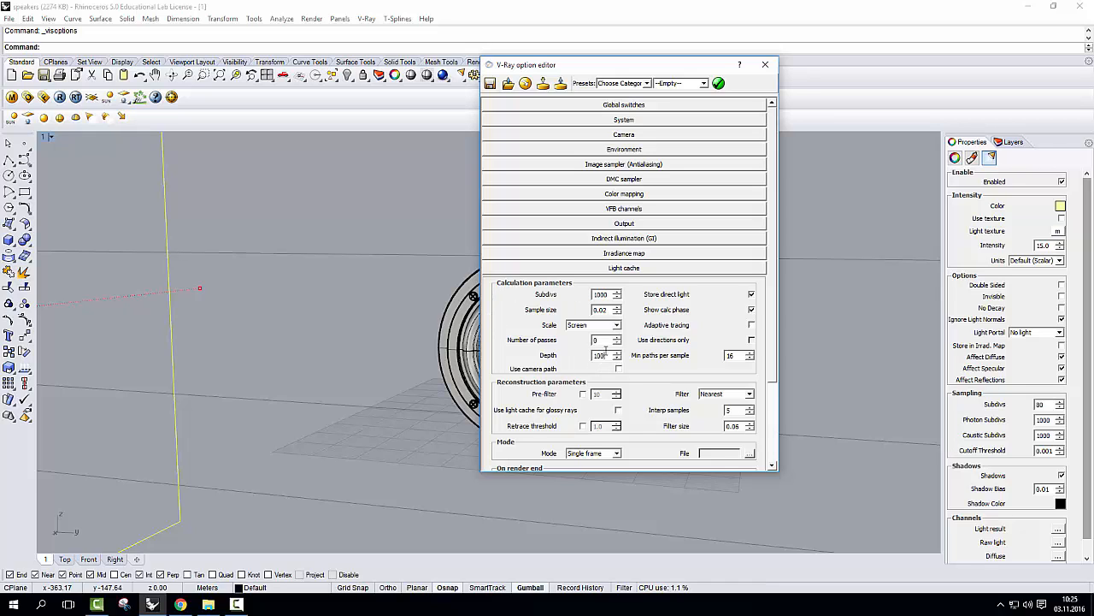
left_click(765, 64)
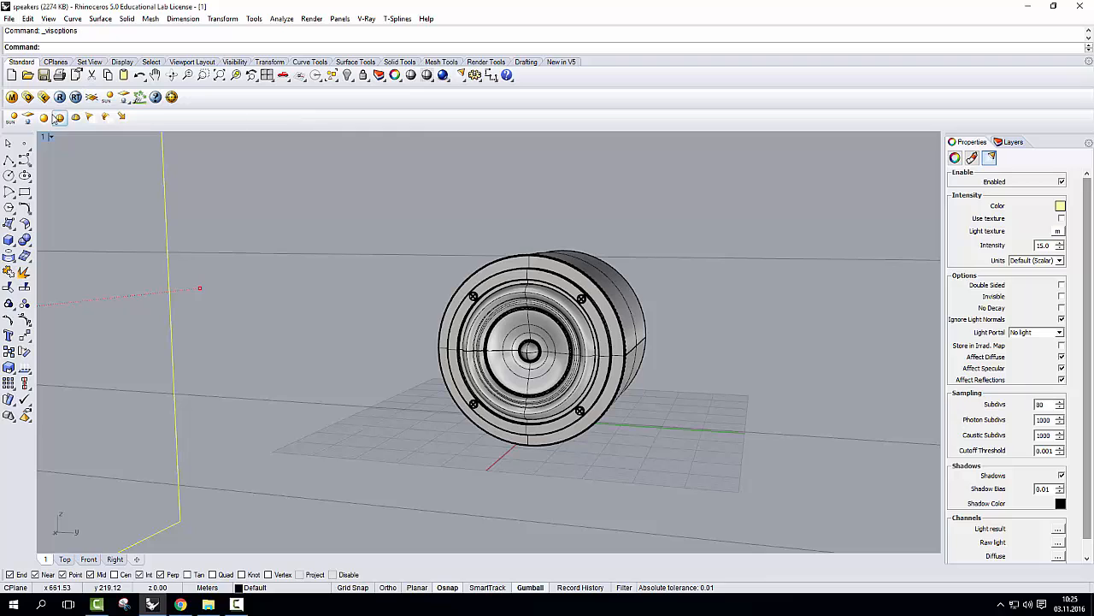
Restore the named view 1 in the perspective viewport.
left_click(46, 140)
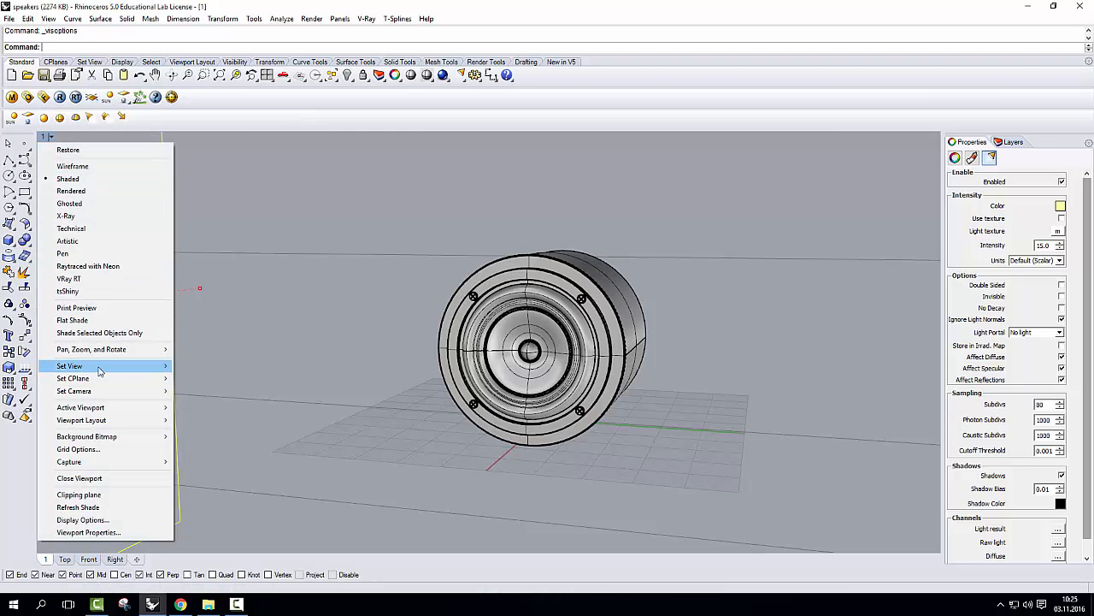
mouse_move(98, 368)
left_click(201, 516)
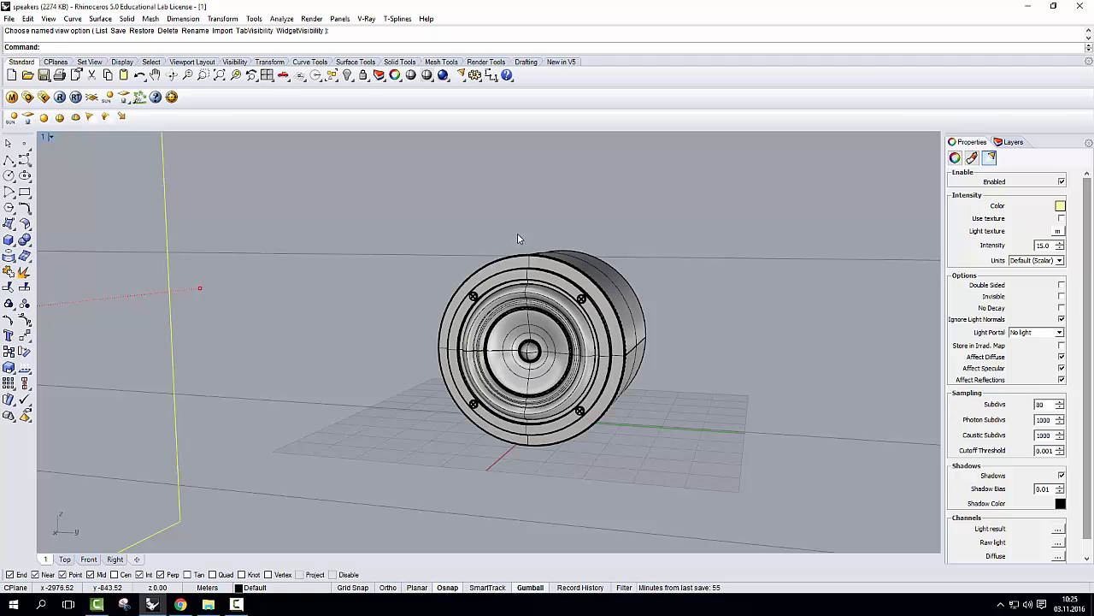
Open the output size settings in the V-Ray options and review the framing of the last render in the maximized frame buffer.
left_click(27, 97)
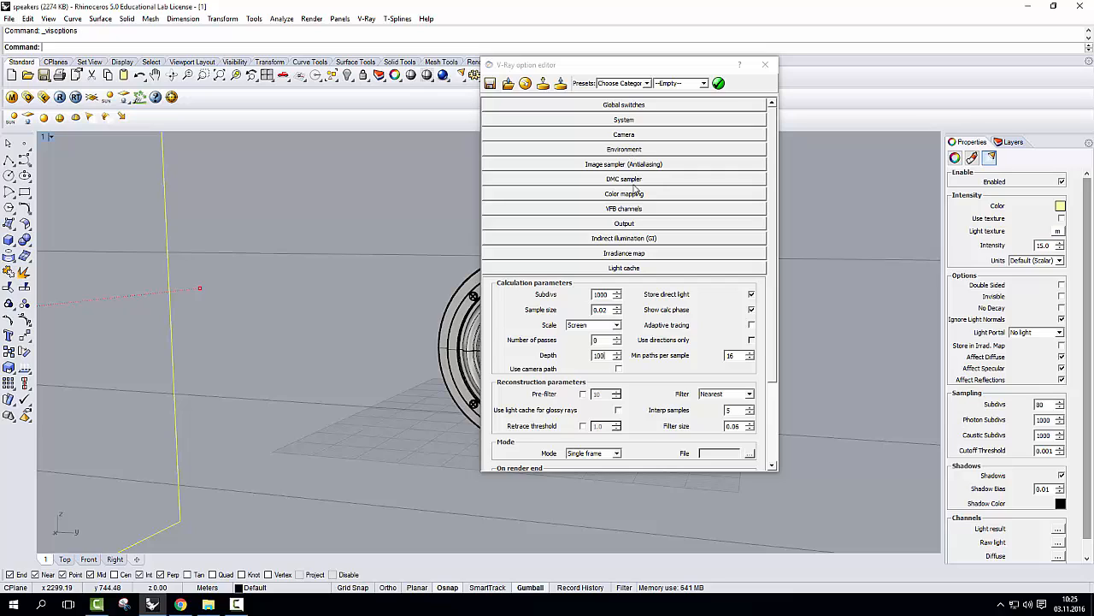
left_click(625, 223)
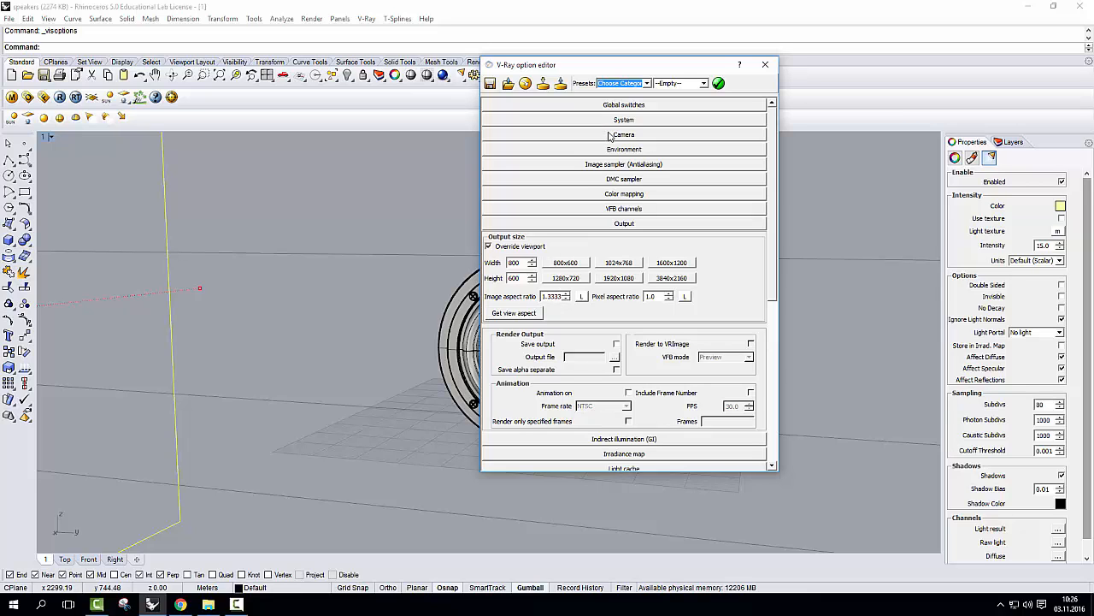
left_click_drag(592, 64, 0, 70)
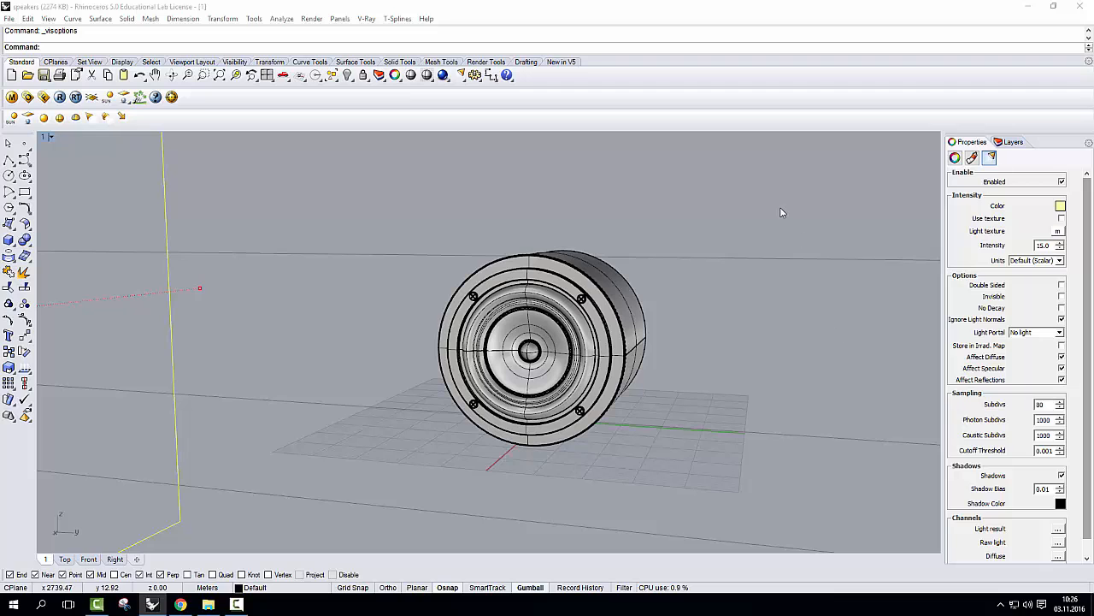
left_click_drag(0, 152, 489, 123)
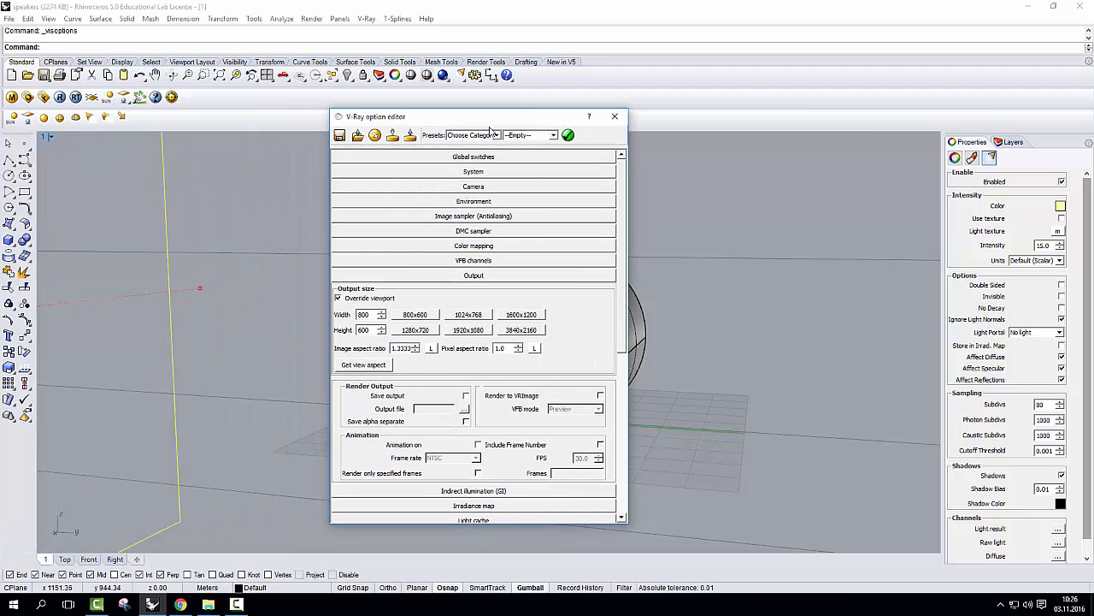
left_click(43, 96)
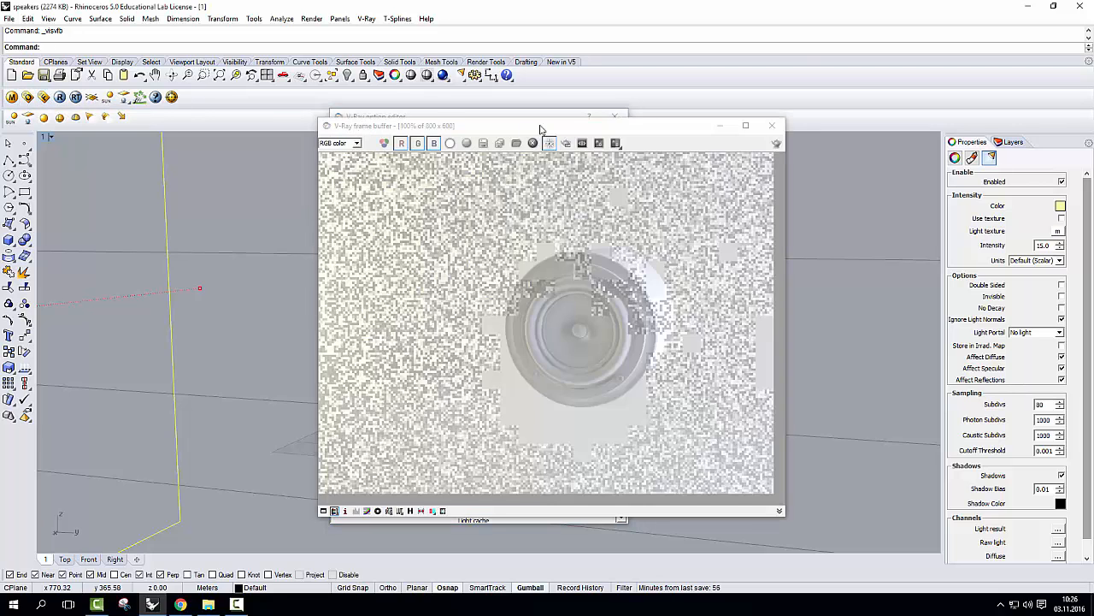
left_click_drag(542, 127, 542, 1)
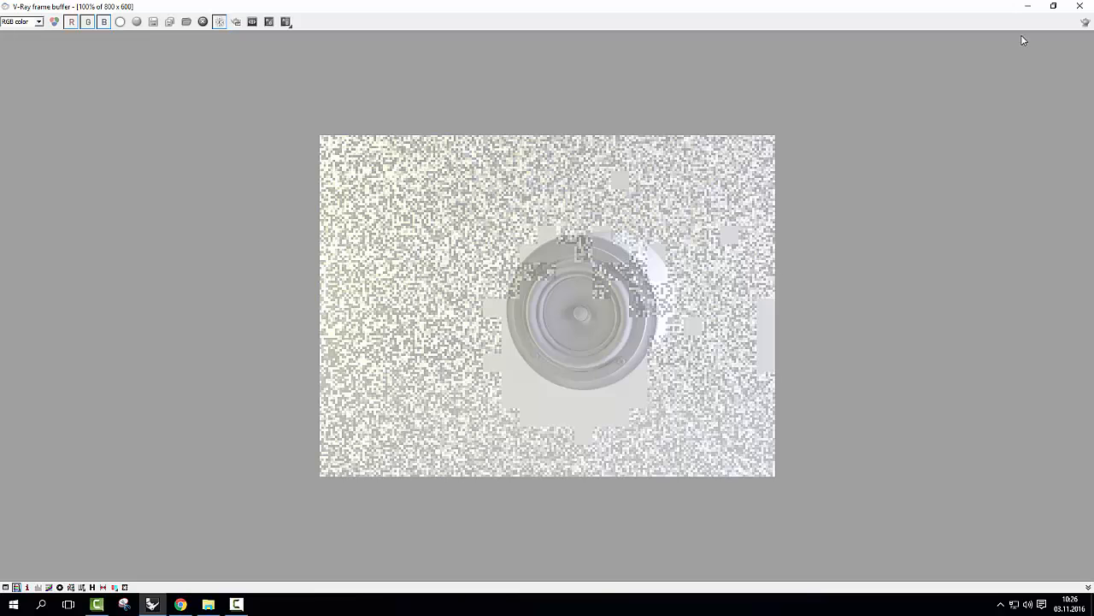
left_click(1080, 6)
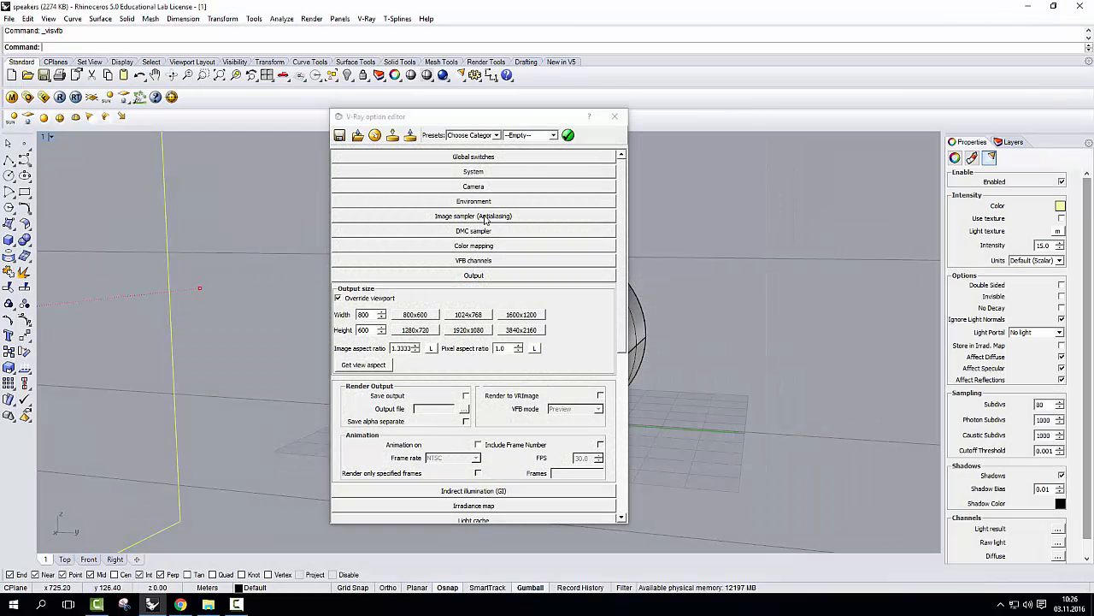
Match the render output to the viewport's aspect ratio, lock that ratio, and set the output width to 1200.
left_click(373, 368)
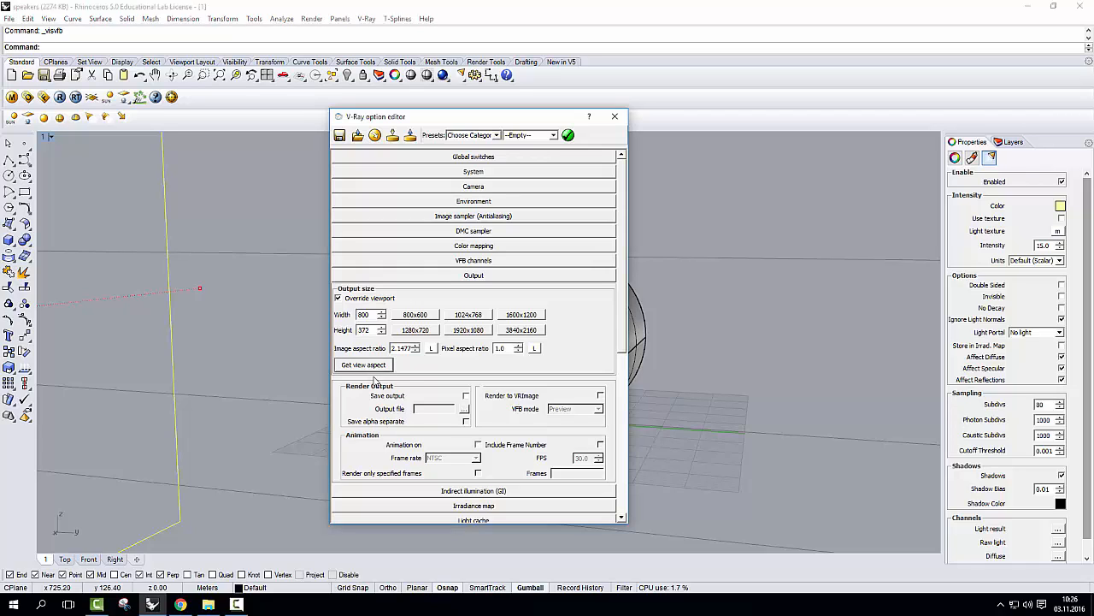
left_click(431, 349)
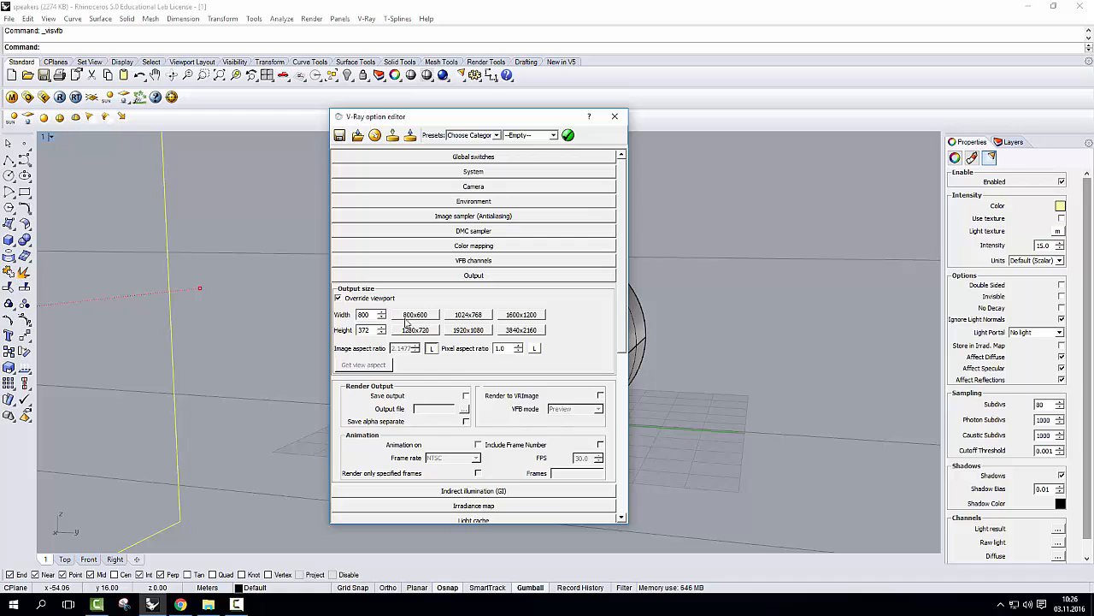
left_click_drag(368, 314, 341, 314)
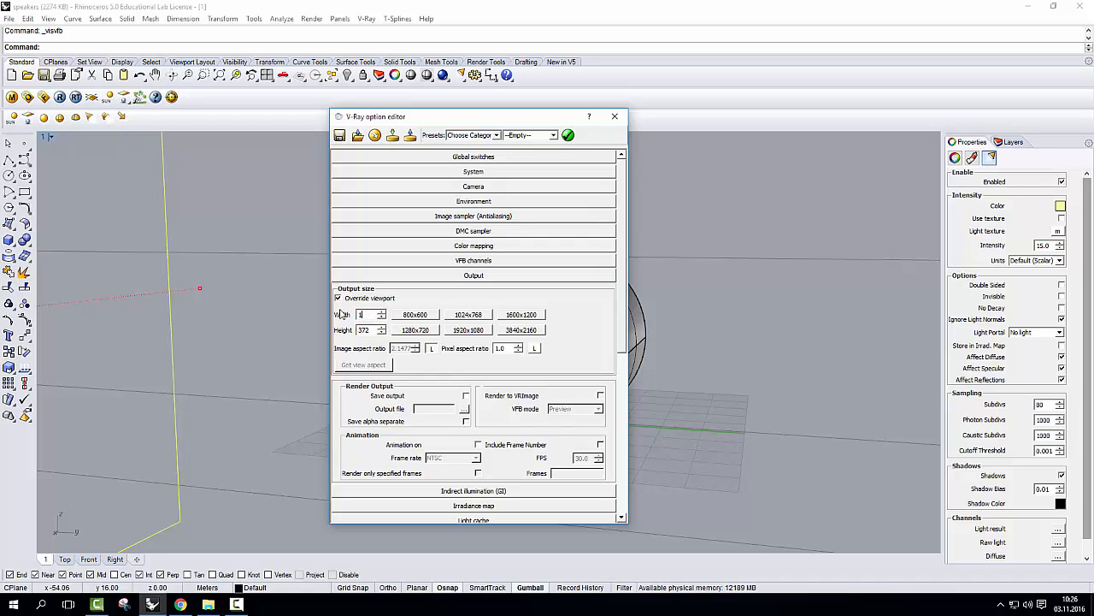
left_click(377, 330)
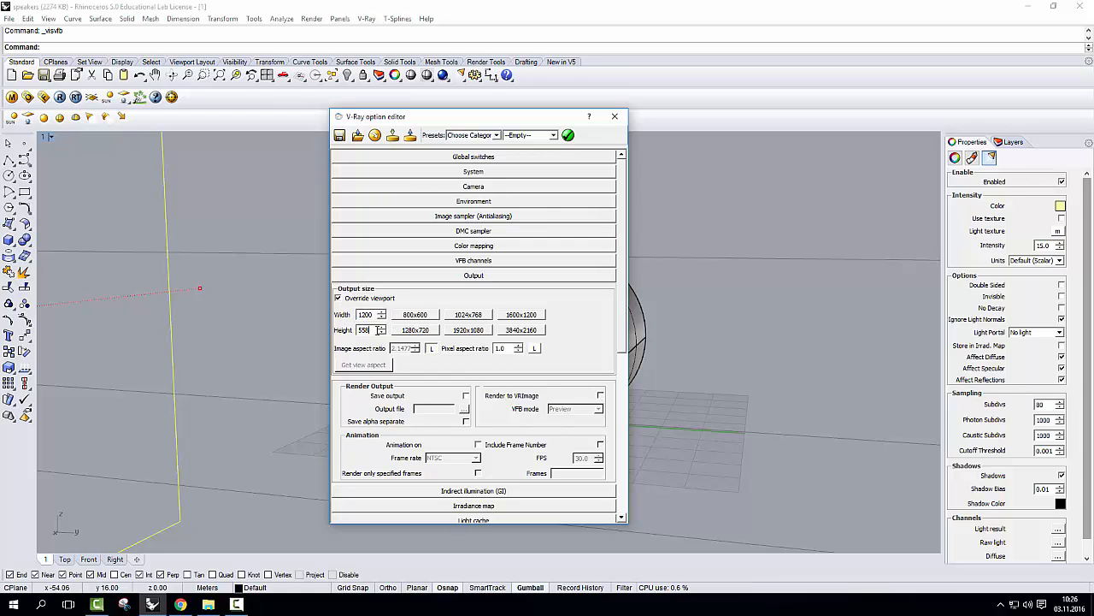
left_click(615, 118)
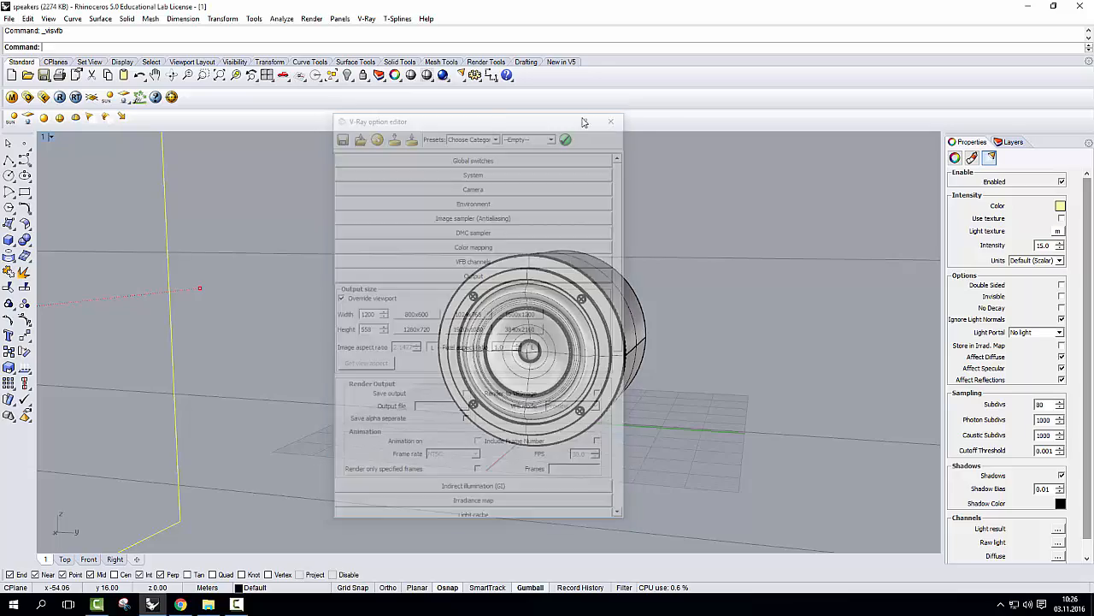
Test-render the scene at the new output size, check the framing, and close the frame buffer and progress window.
left_click(61, 98)
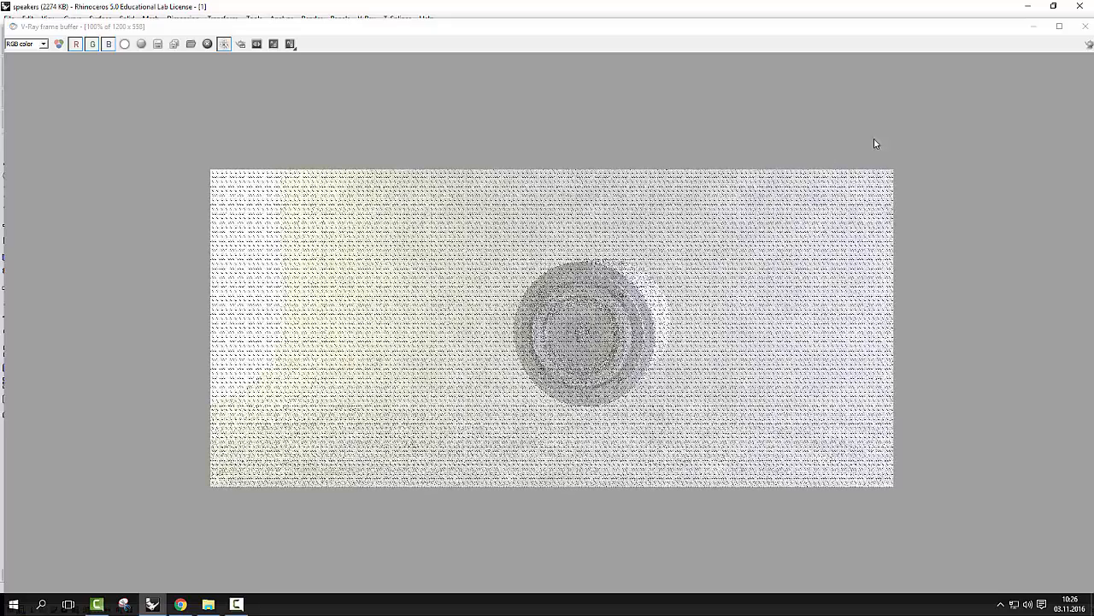
left_click(1086, 28)
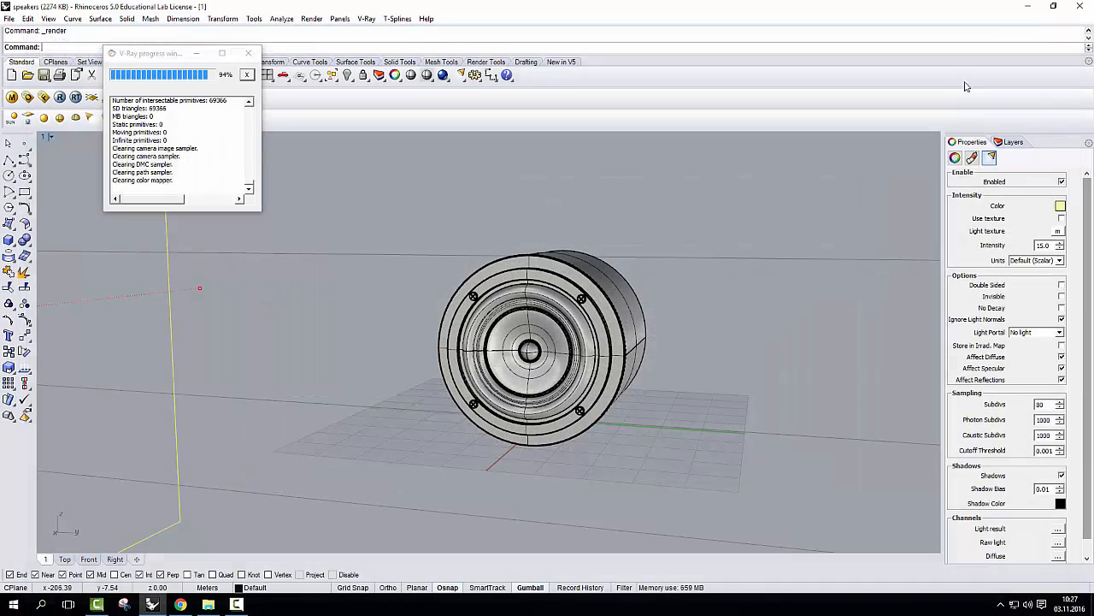
left_click(248, 53)
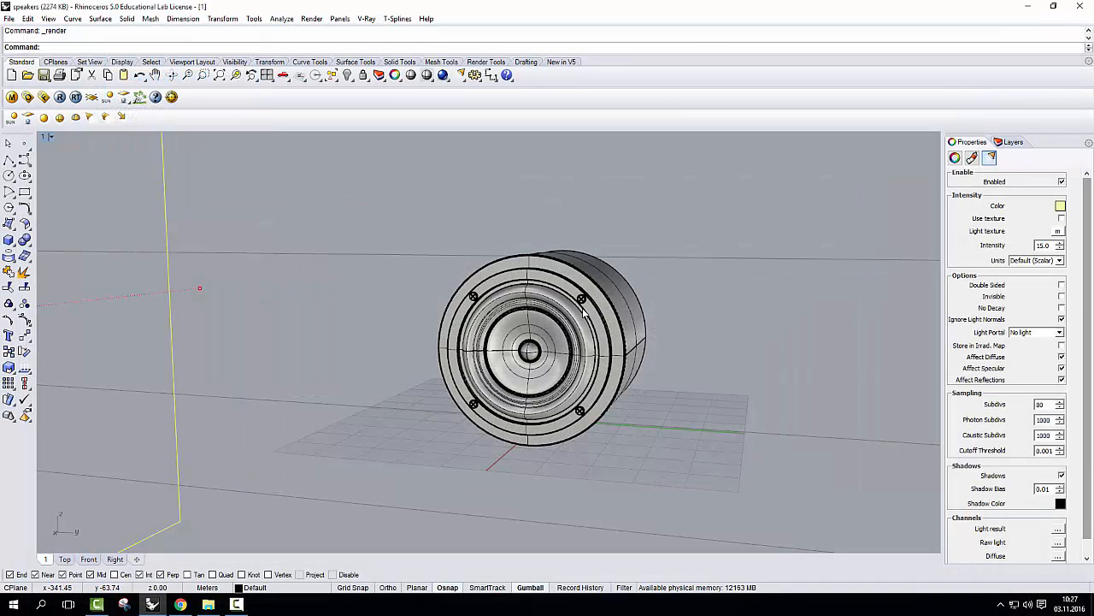
Frame the speaker larger in the viewport and save this closer view as the named view 2.
scroll(620, 301, "up", 2)
right_click_drag(640, 303, 622, 278, "shift")
scroll(607, 289, "up", 1)
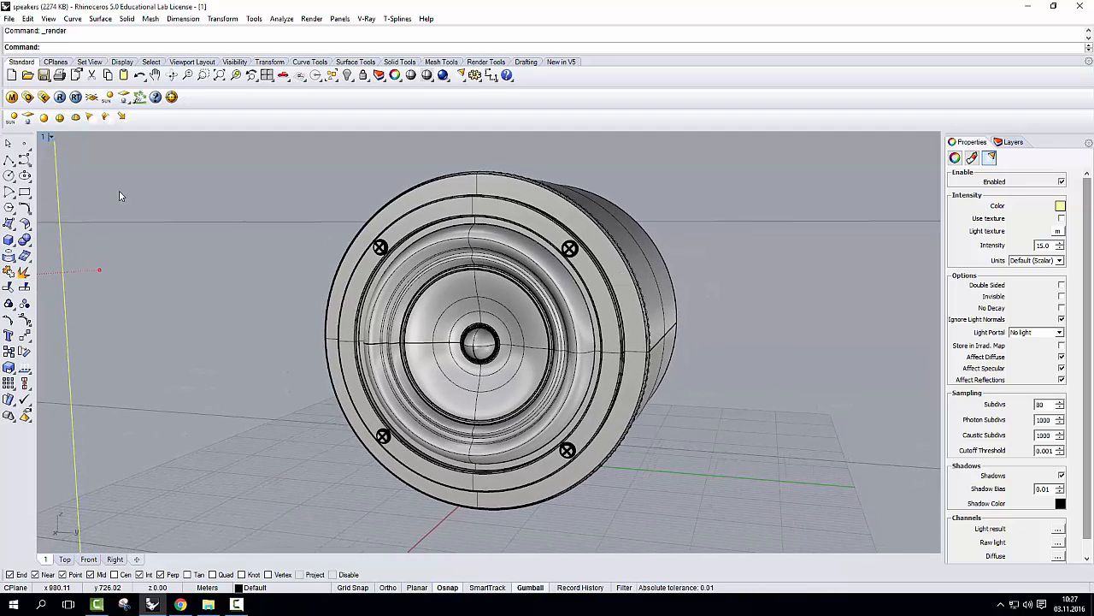
left_click(48, 138)
mouse_move(101, 369)
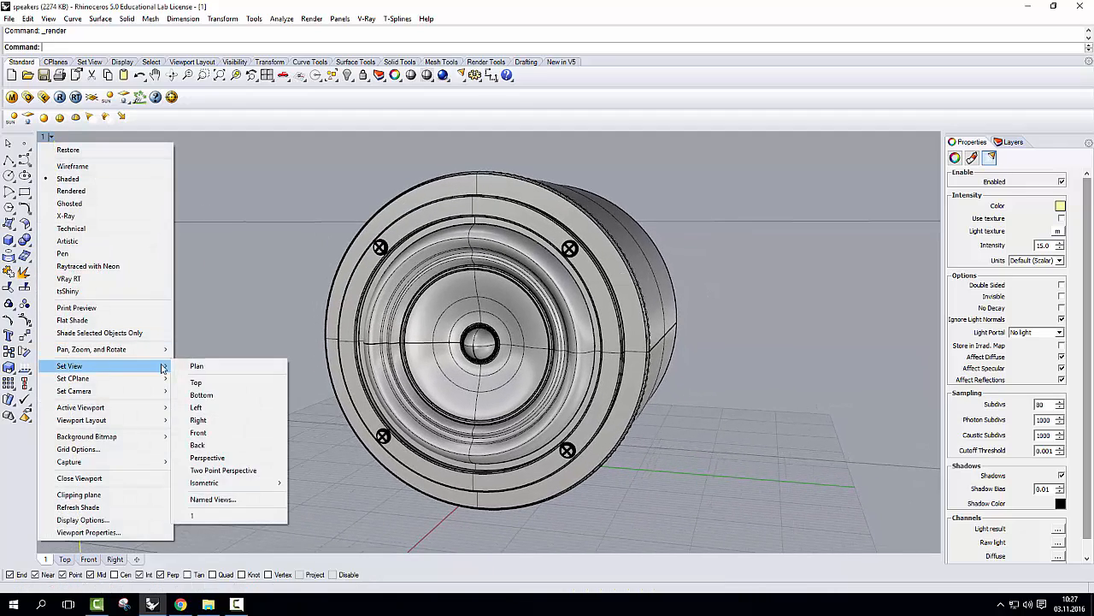
left_click(228, 499)
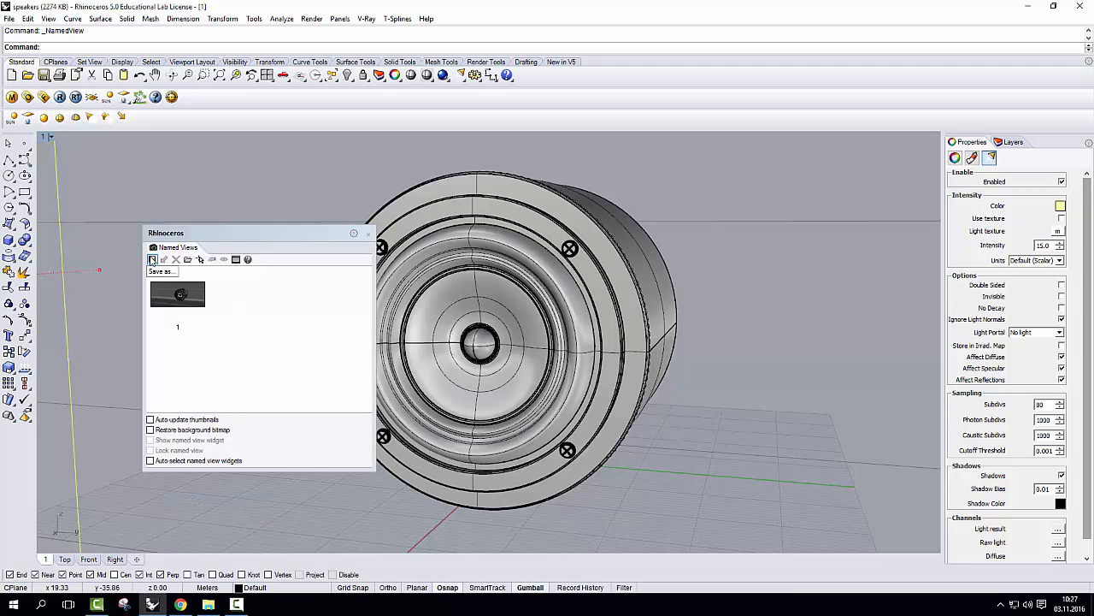
left_click(152, 259)
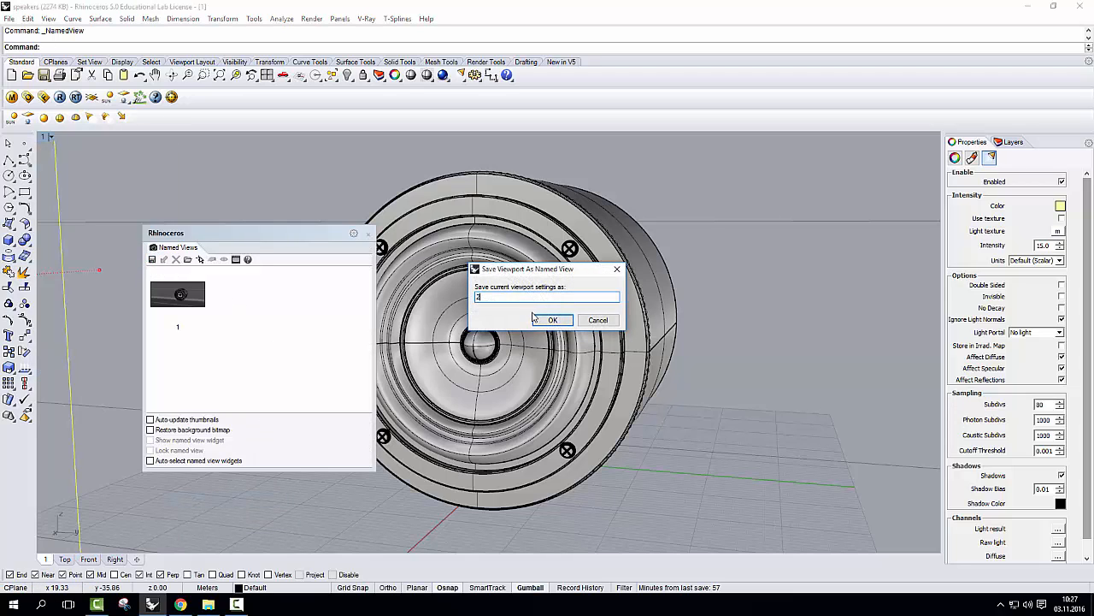
left_click(553, 320)
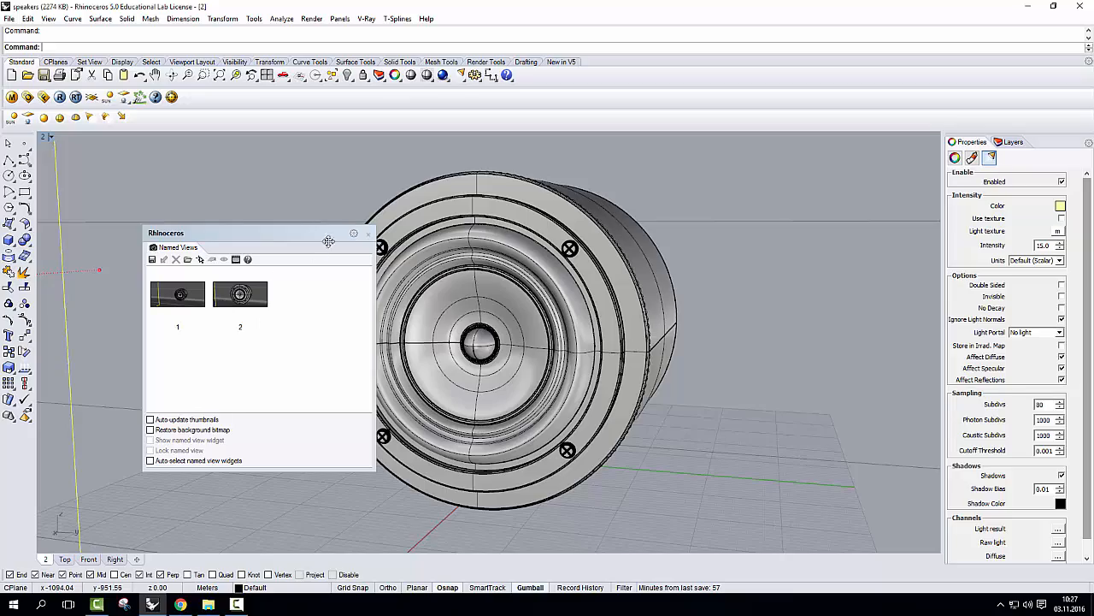
left_click(368, 233)
Render the scene from the named view 2.
left_click(441, 77)
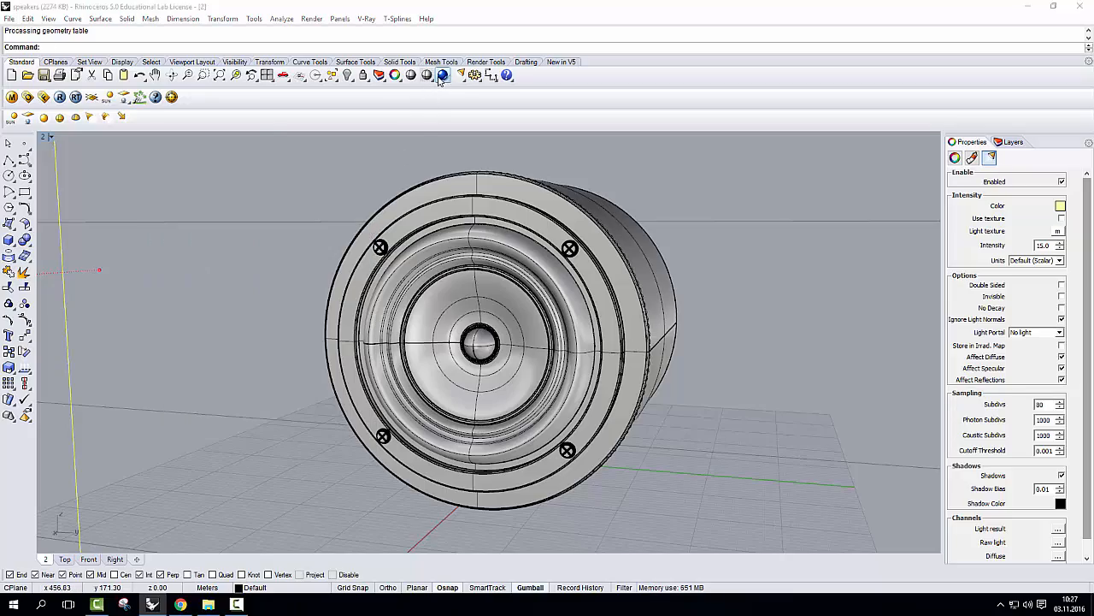